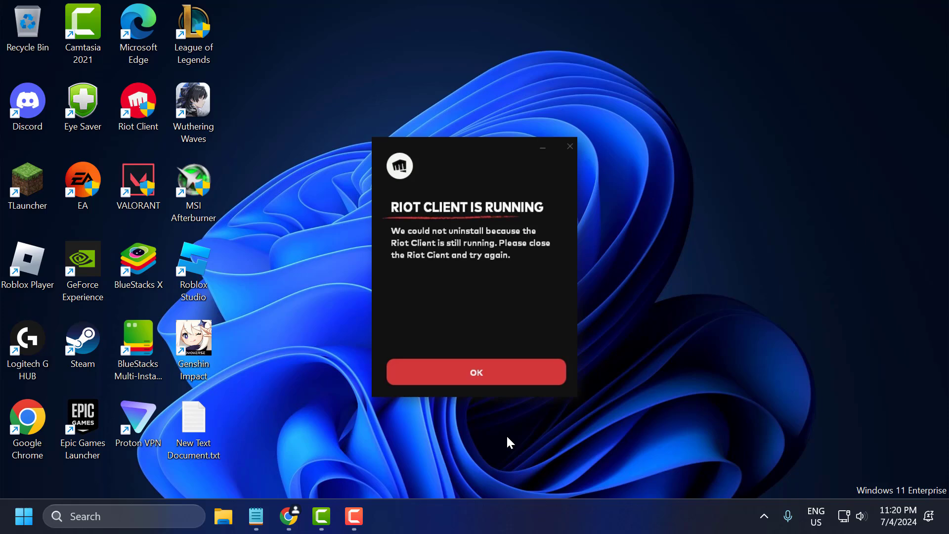
Step: Dismiss the Riot Client warning, exit Riot from the tray, and launch Task Manager
key(Return)
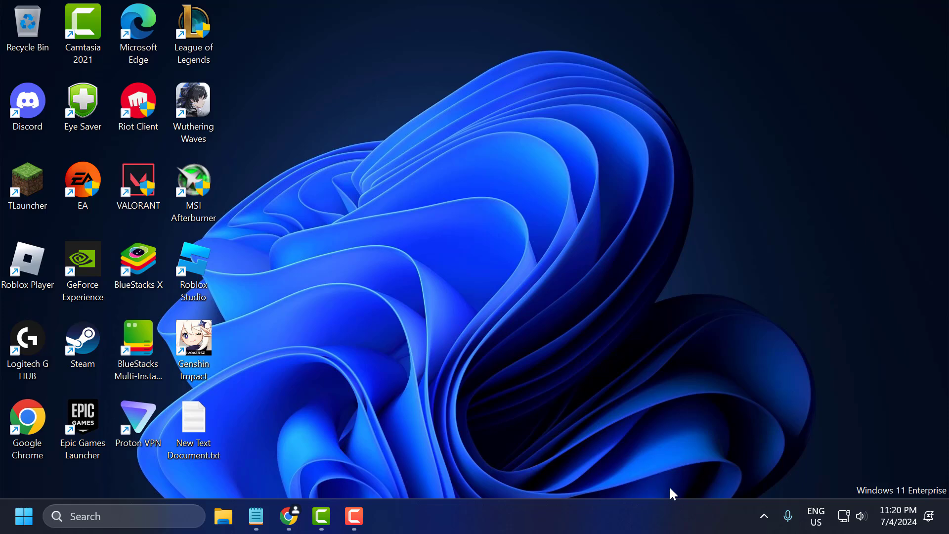
click(764, 516)
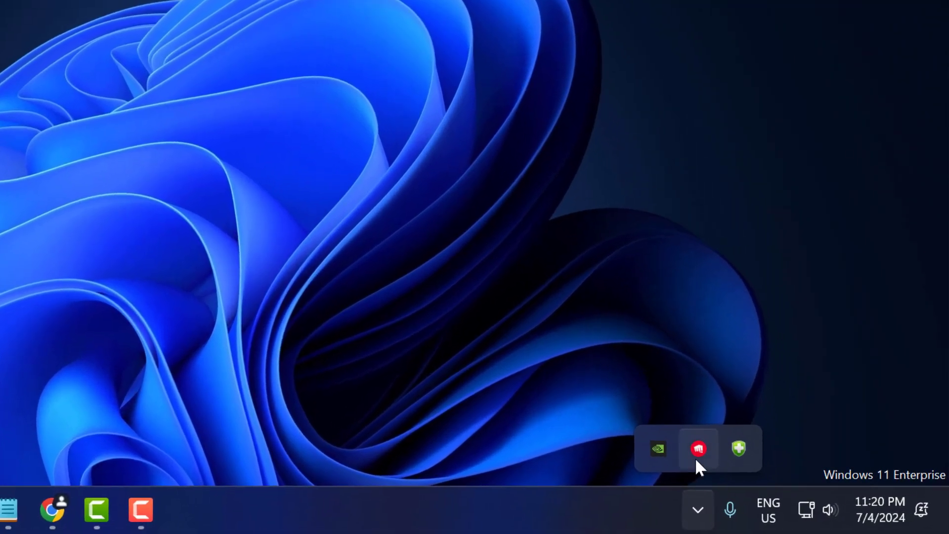
right_click(695, 458)
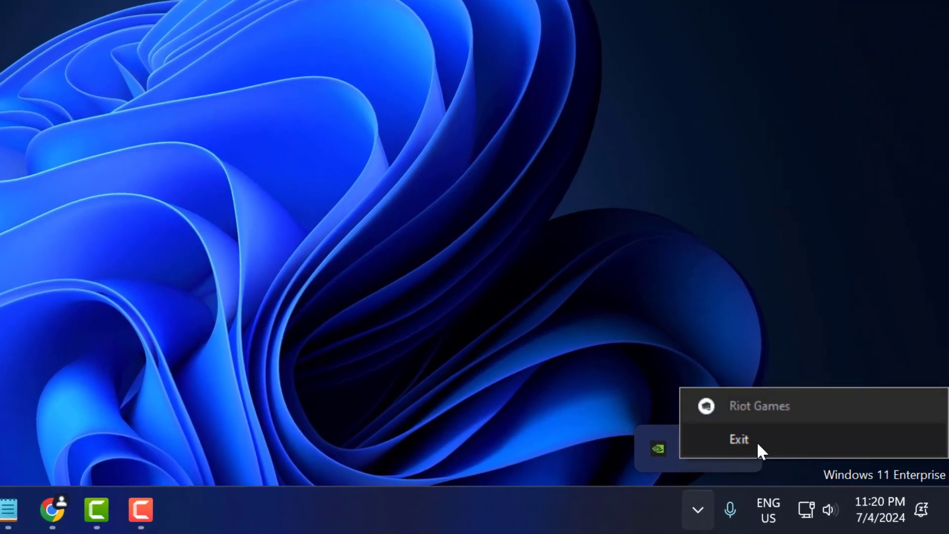
click(741, 439)
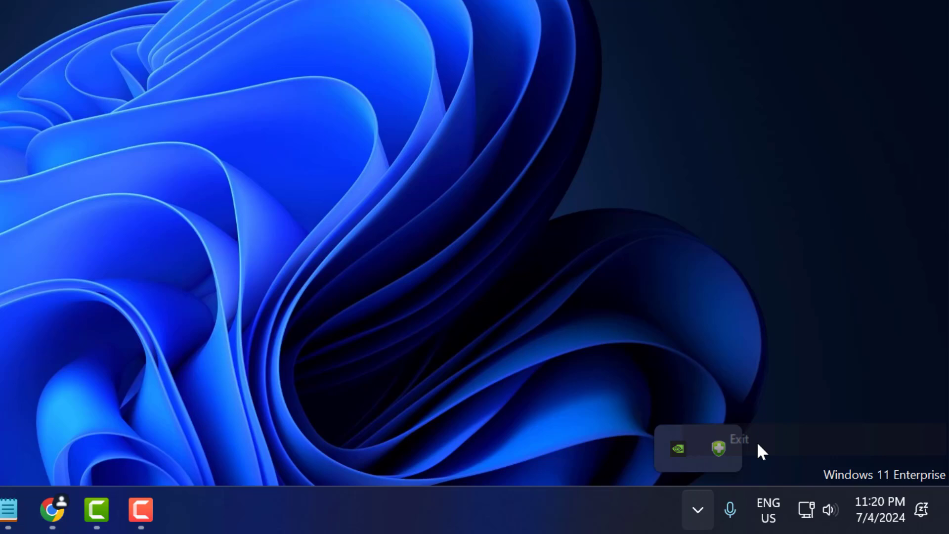
right_click(309, 499)
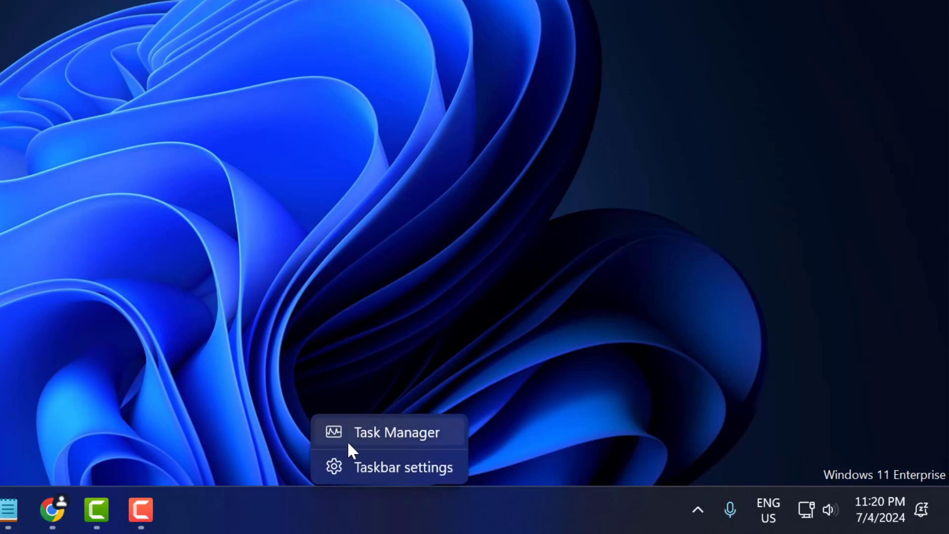
click(364, 439)
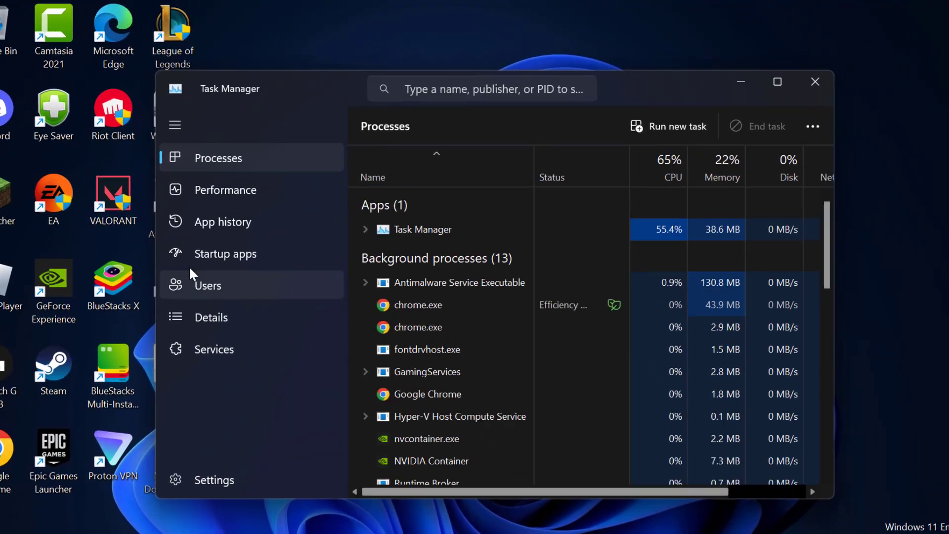
click(203, 251)
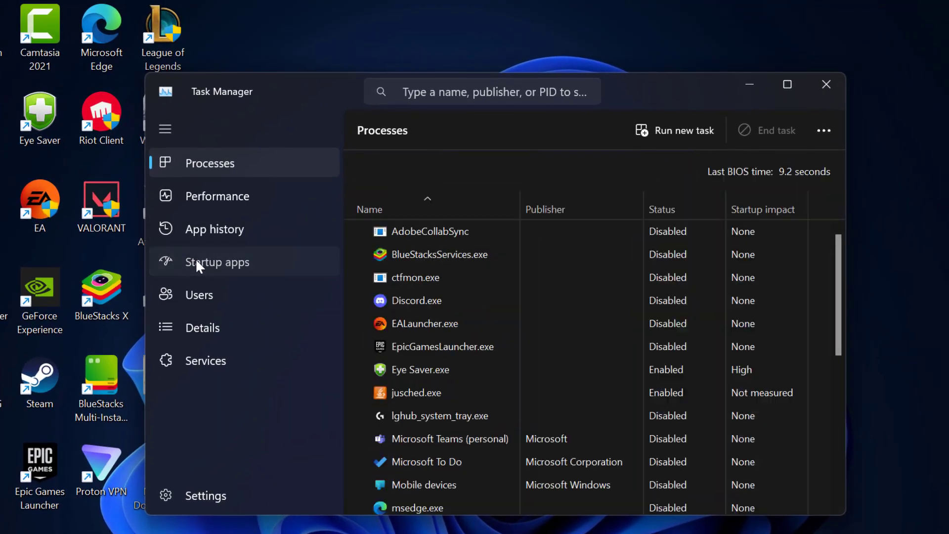
scroll(463, 328, down, 1)
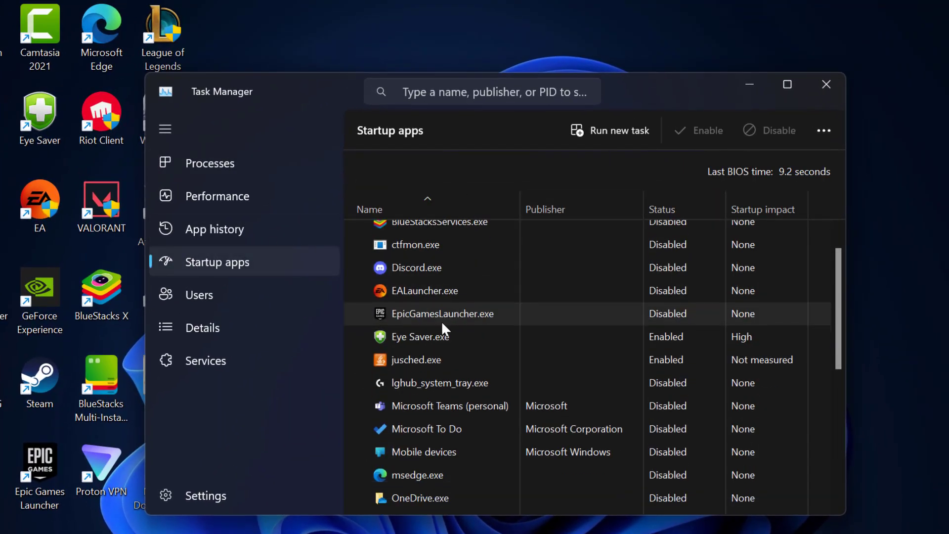
click(441, 320)
scroll(448, 467, down, 4)
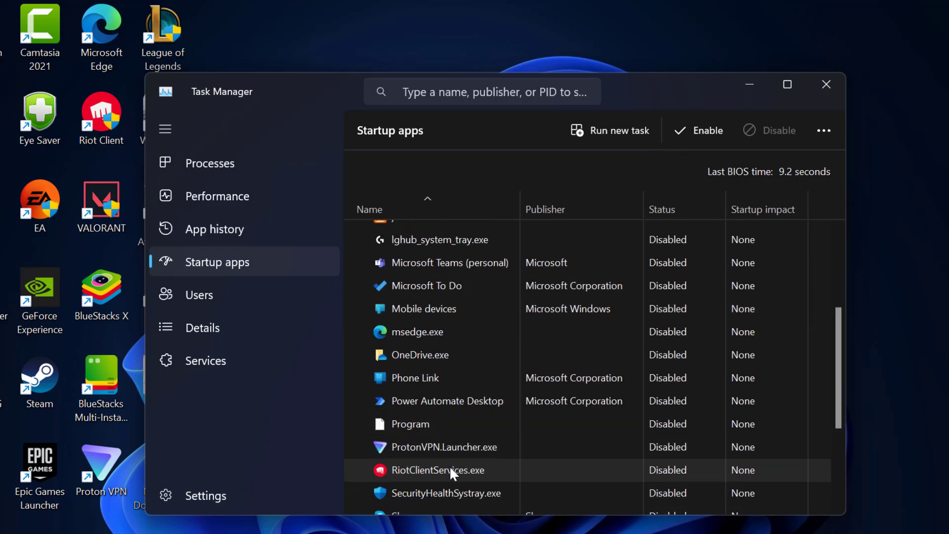
right_click(450, 467)
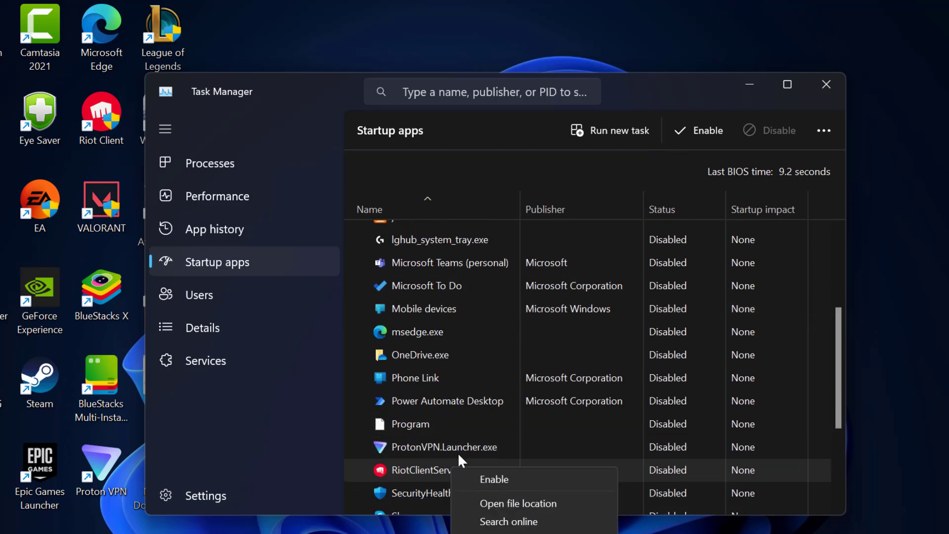
scroll(625, 462, down, 3)
scroll(611, 415, down, 5)
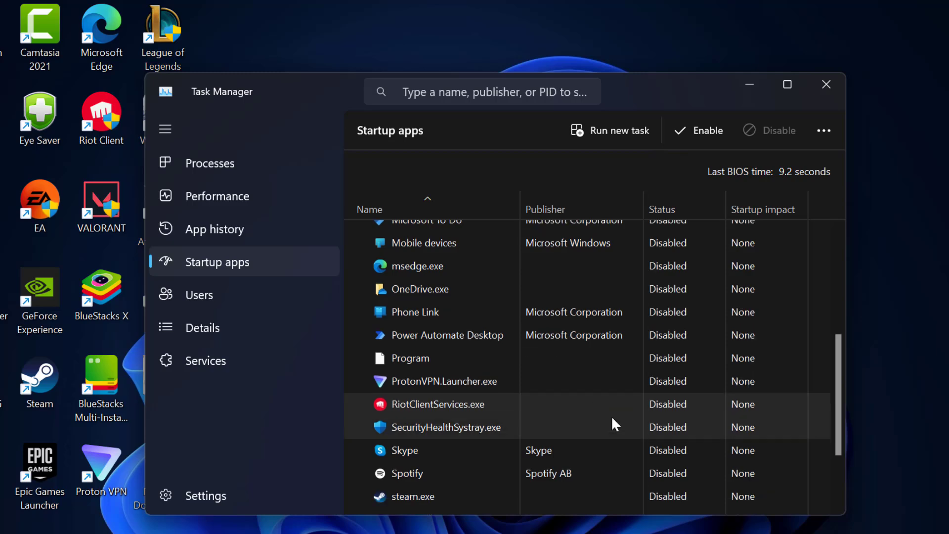
click(391, 488)
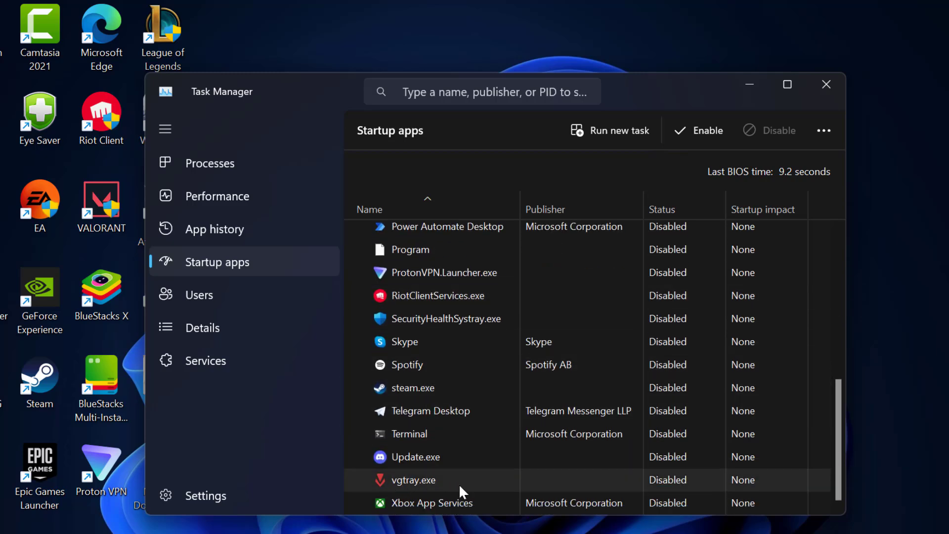
right_click(444, 479)
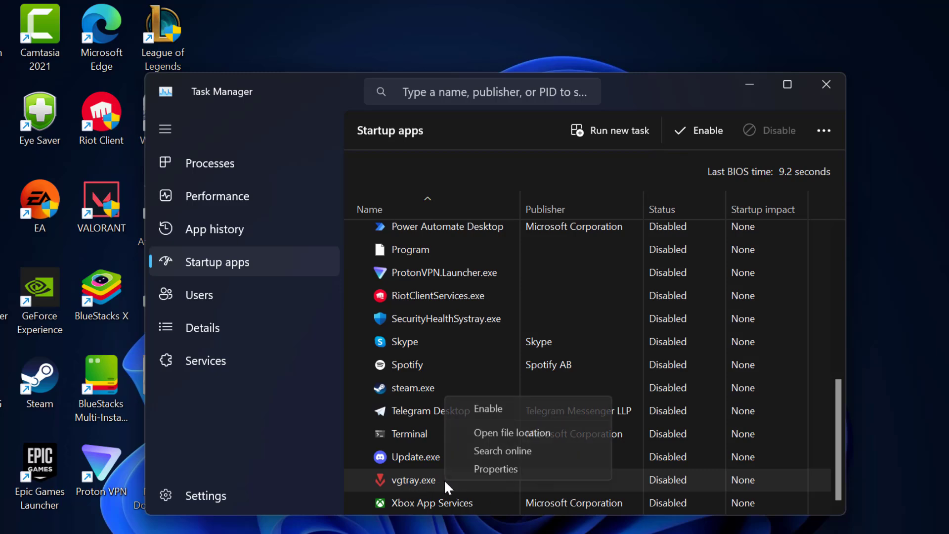
click(389, 485)
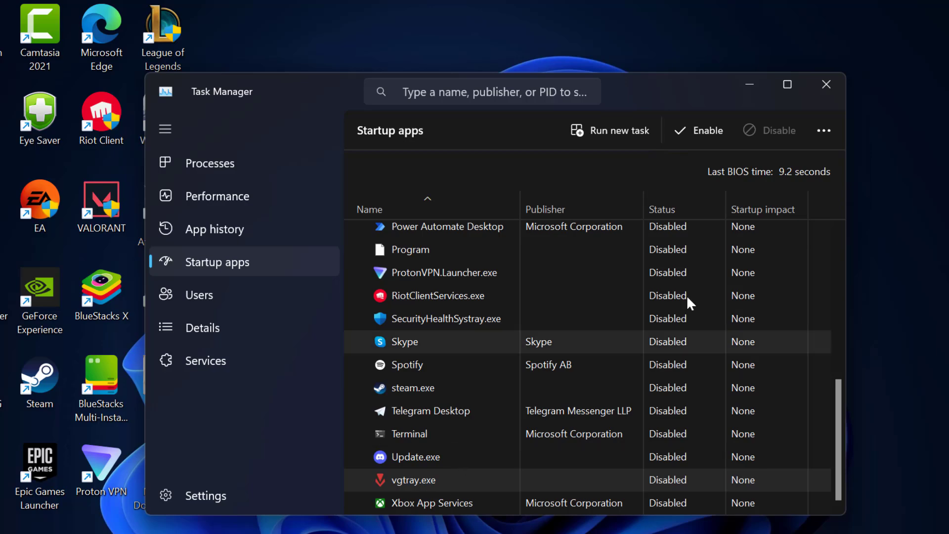
click(826, 84)
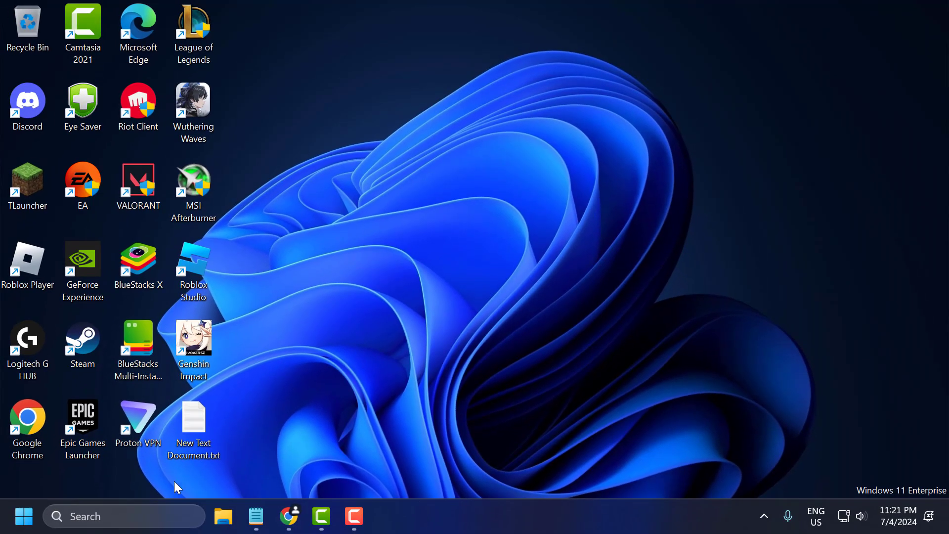
Step: Open System Configuration's Services list with all Microsoft services hidden
click(163, 516)
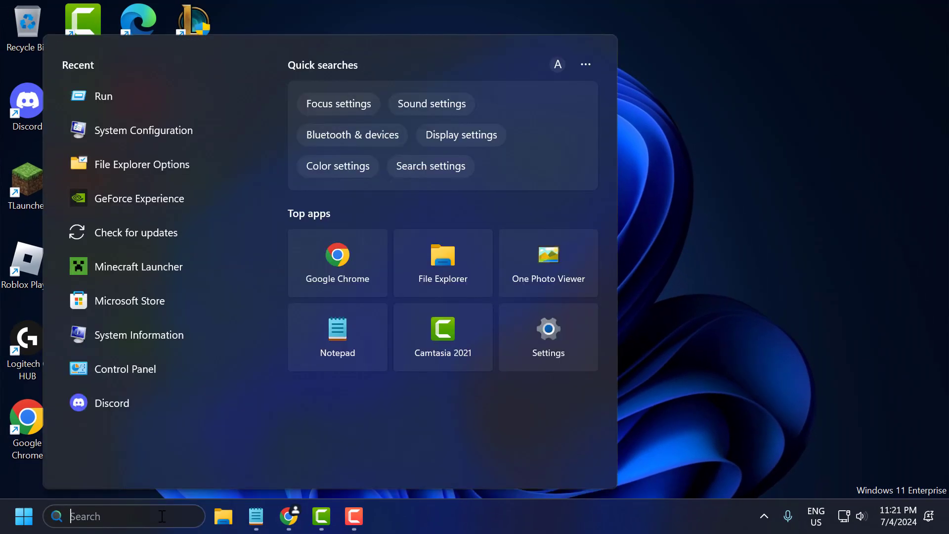
text(system)
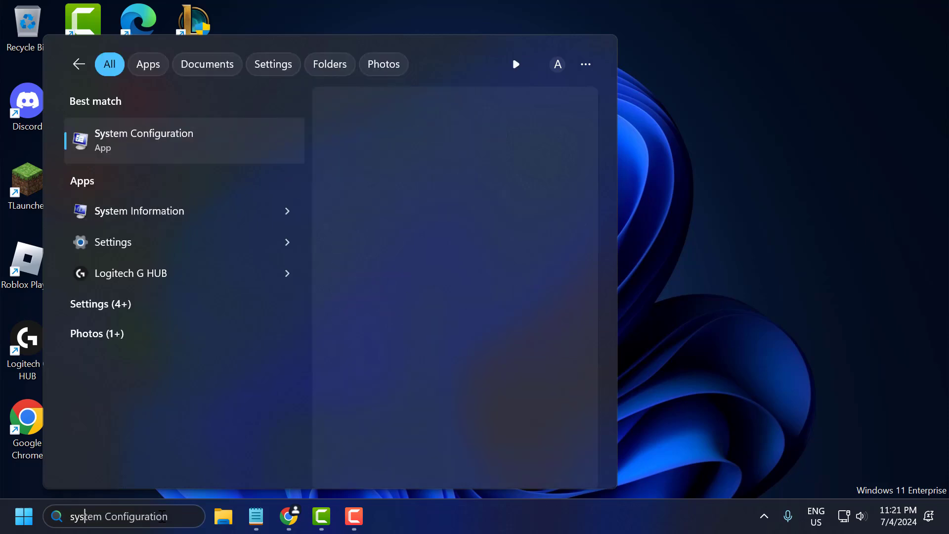
text( configuration)
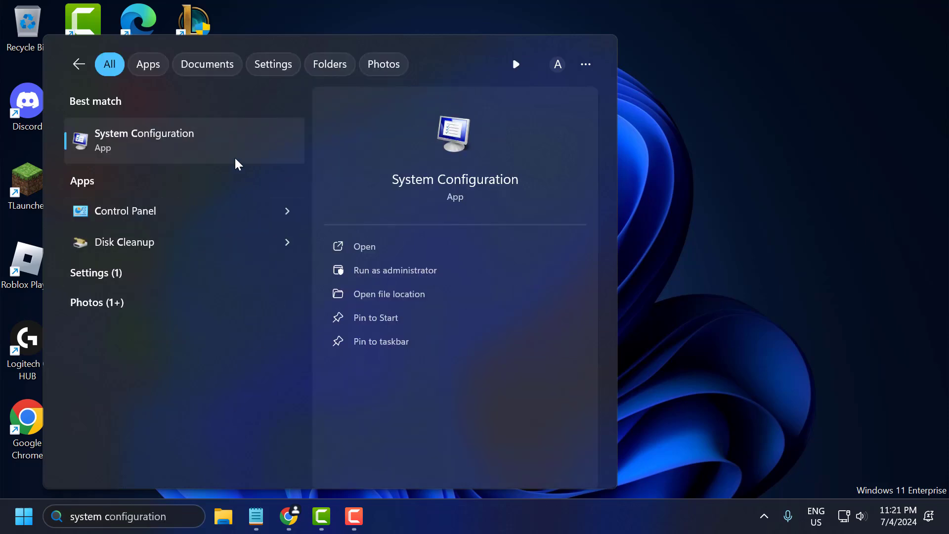
click(234, 159)
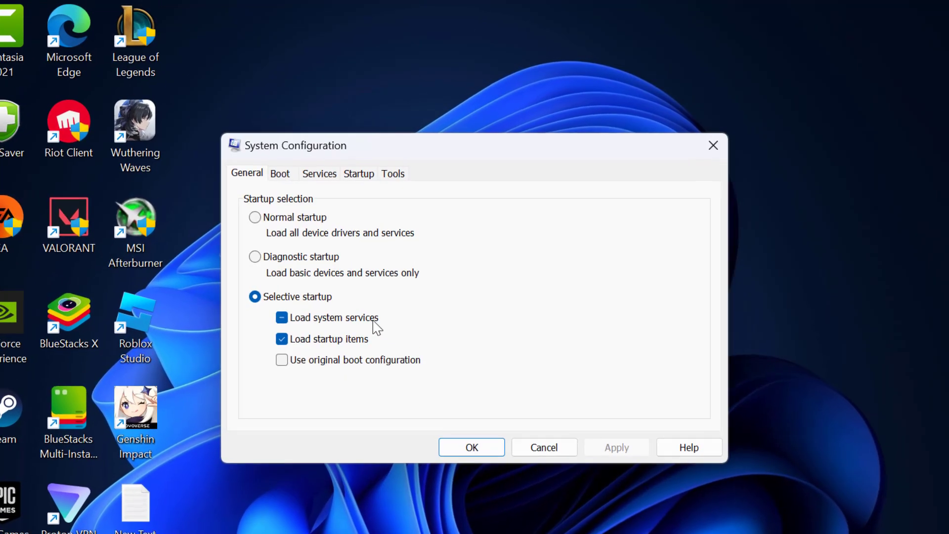
click(324, 176)
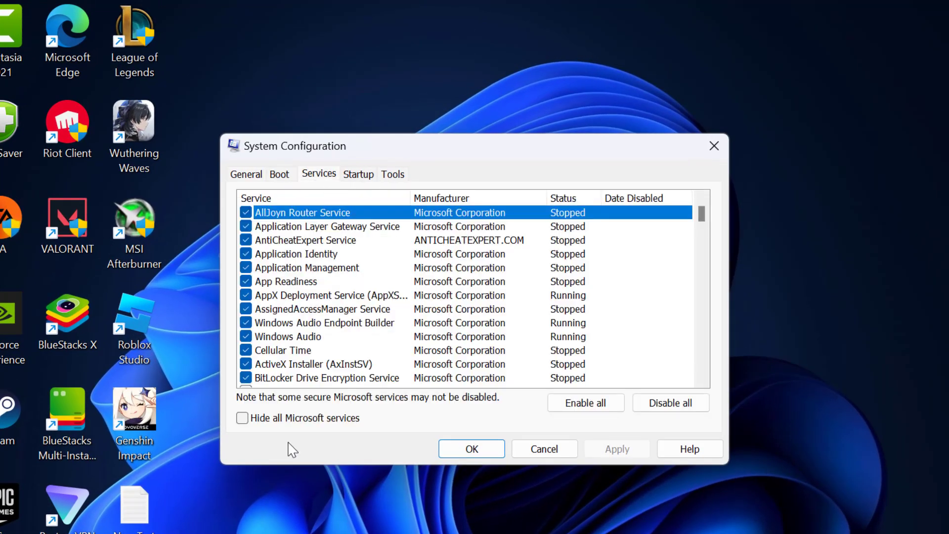
click(242, 418)
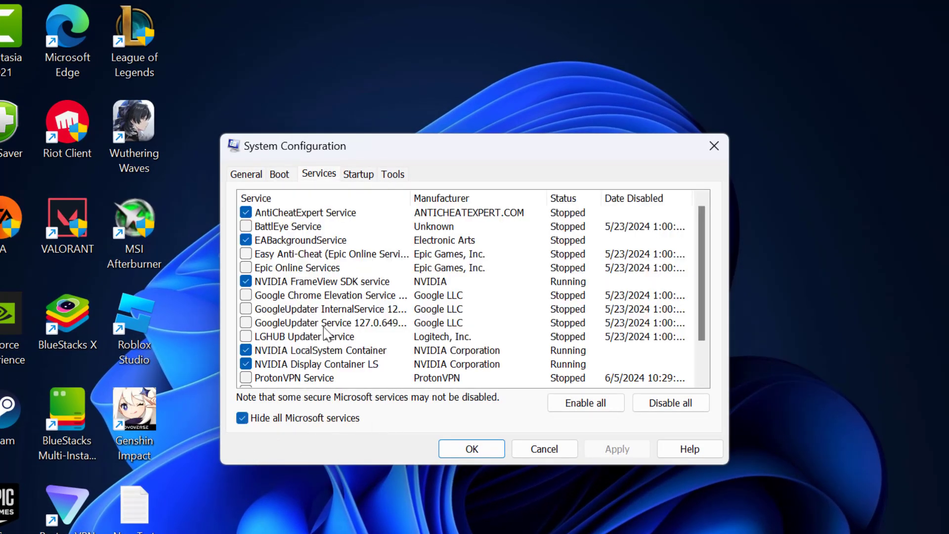
Step: Untick the Riot vgc service, apply it, and exit without restarting
click(311, 310)
scroll(312, 314, down, 1)
click(287, 378)
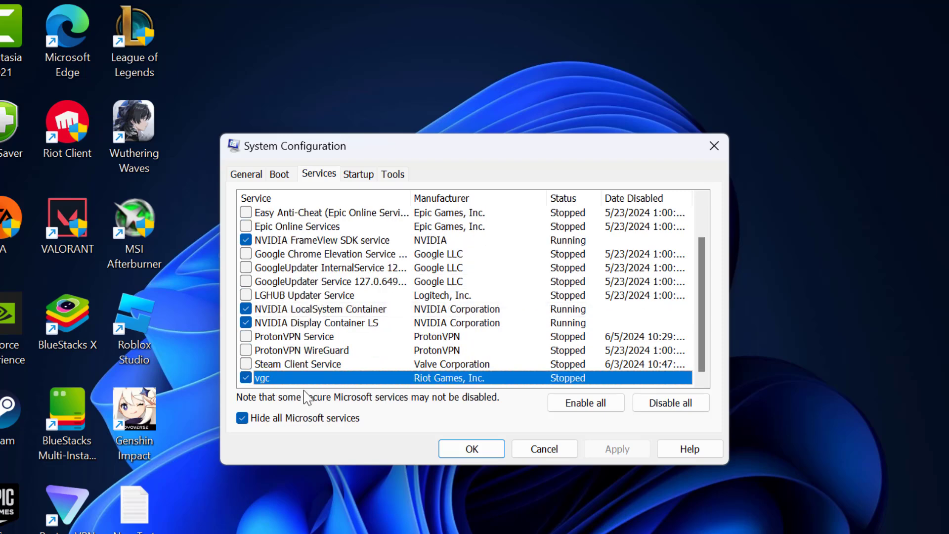
click(246, 378)
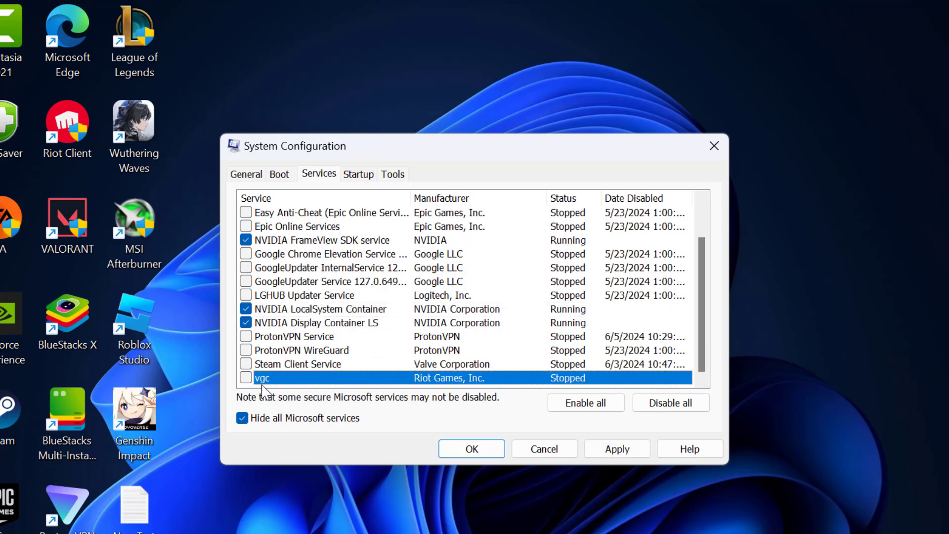
click(617, 449)
click(469, 449)
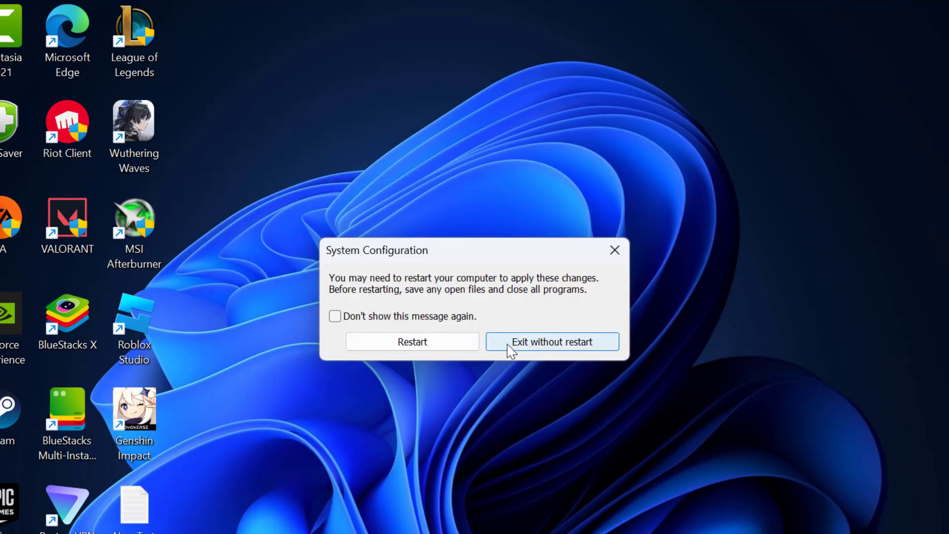
click(553, 346)
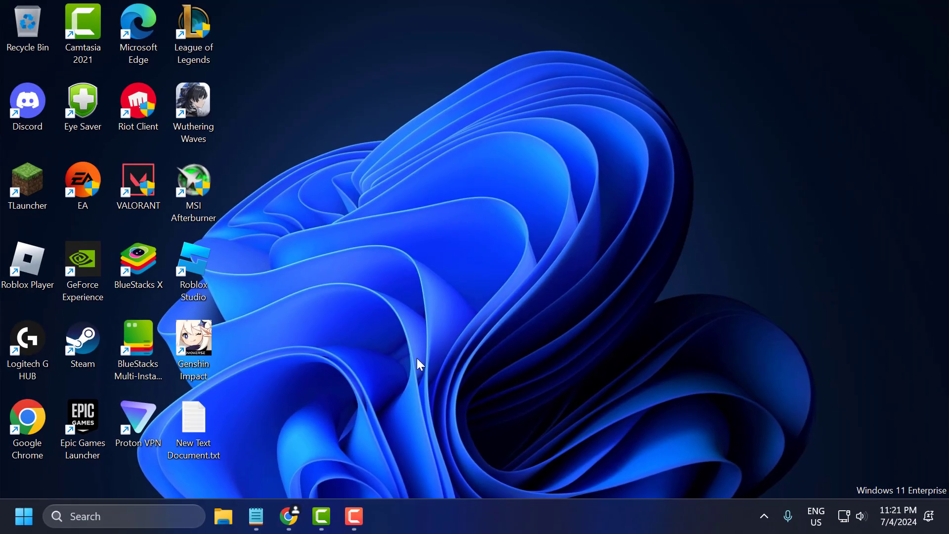
Step: Launch Command Prompt (cmd) with administrator rights
click(163, 517)
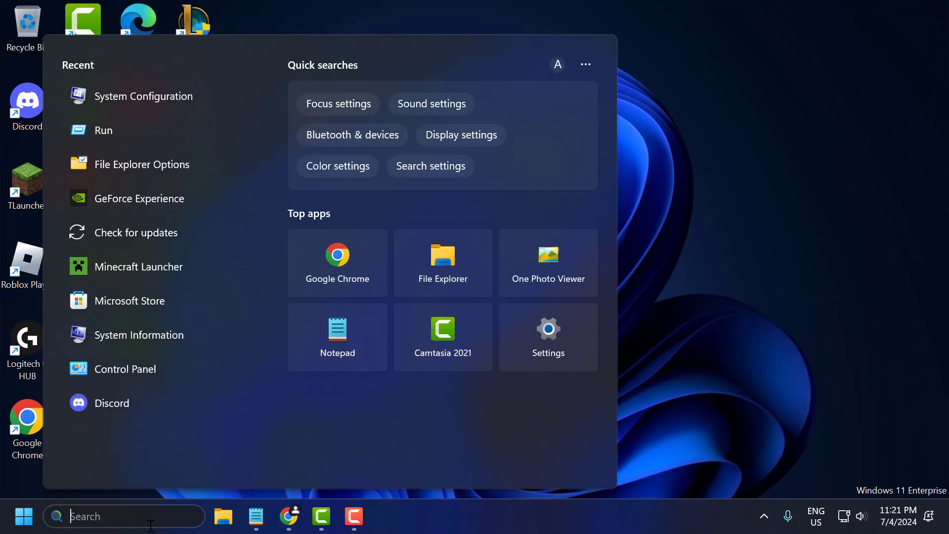
text(cmd)
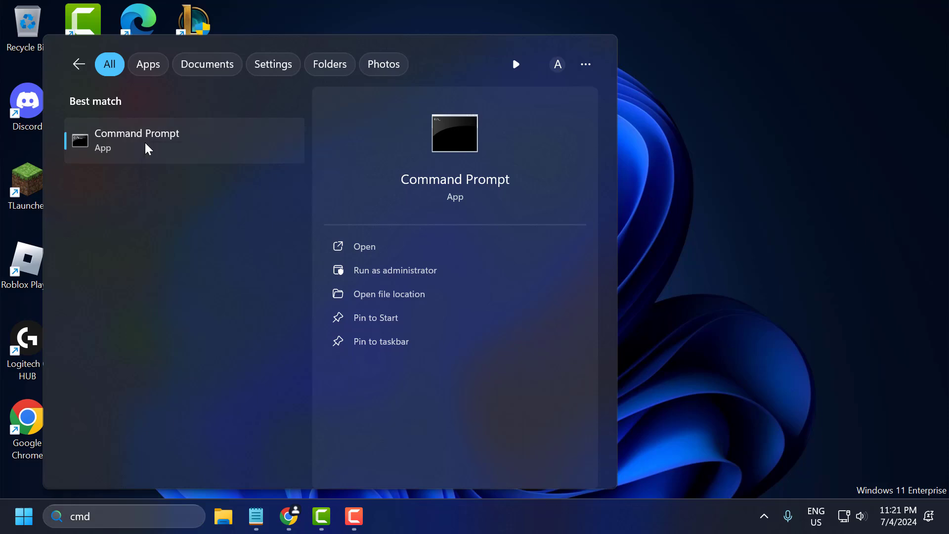
right_click(144, 148)
click(191, 162)
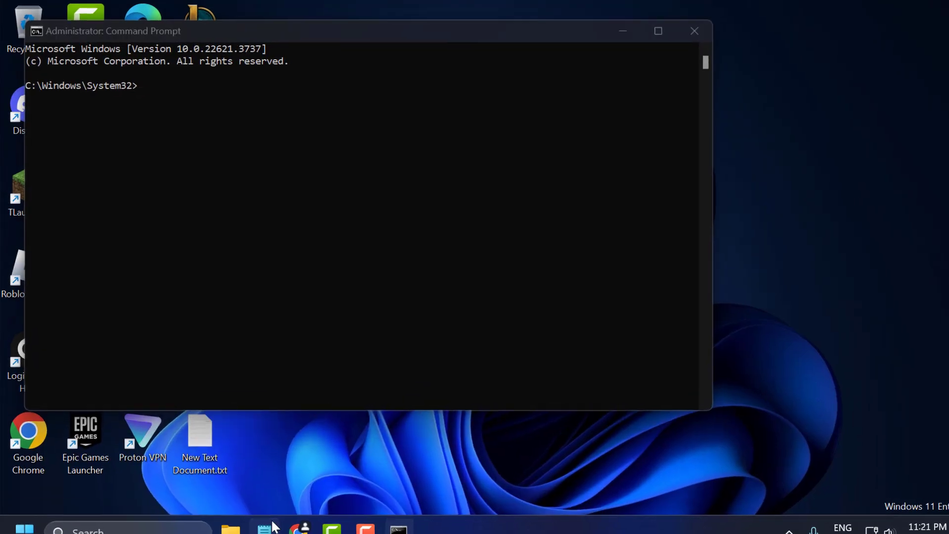
click(256, 516)
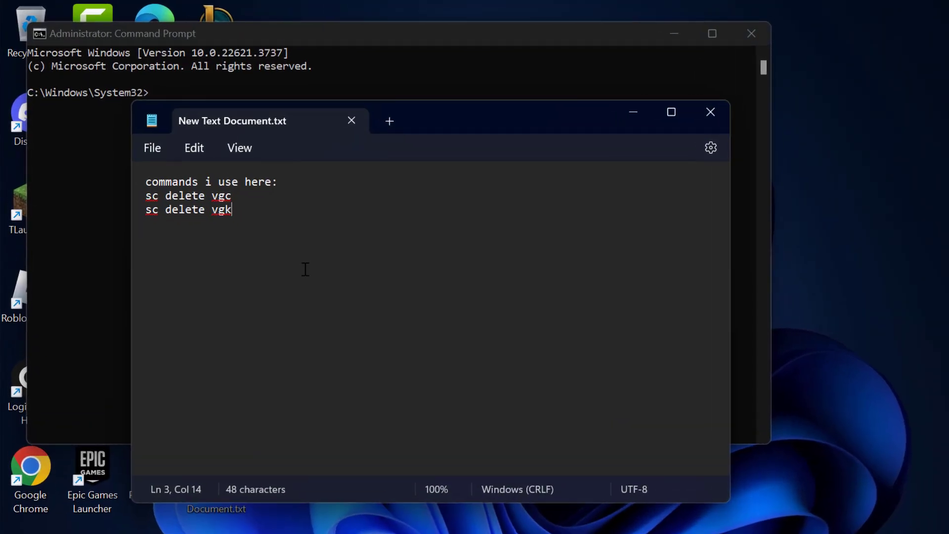
Step: Delete the vgc service with 'sc delete vgc'
triple_click(308, 197)
key(ctrl+c)
click(642, 110)
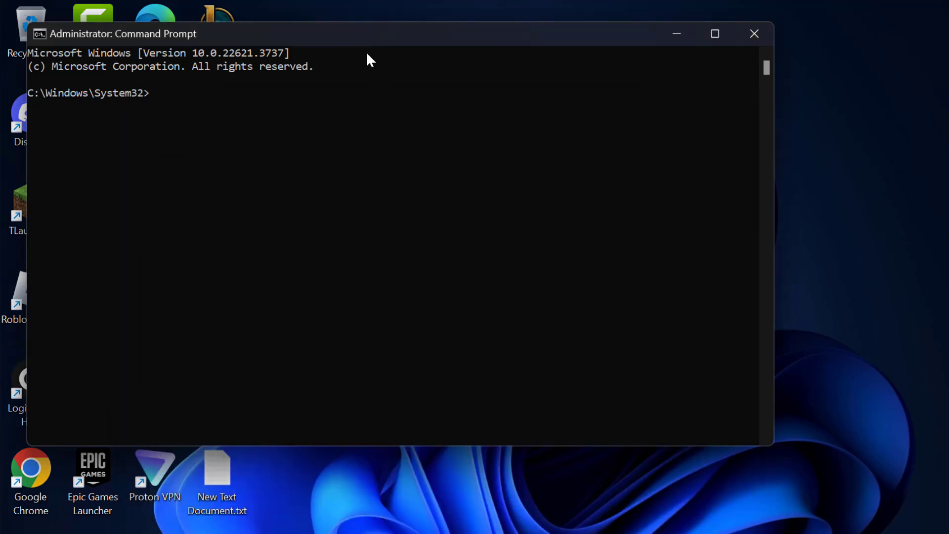
key(ctrl+v)
key(alt+Tab)
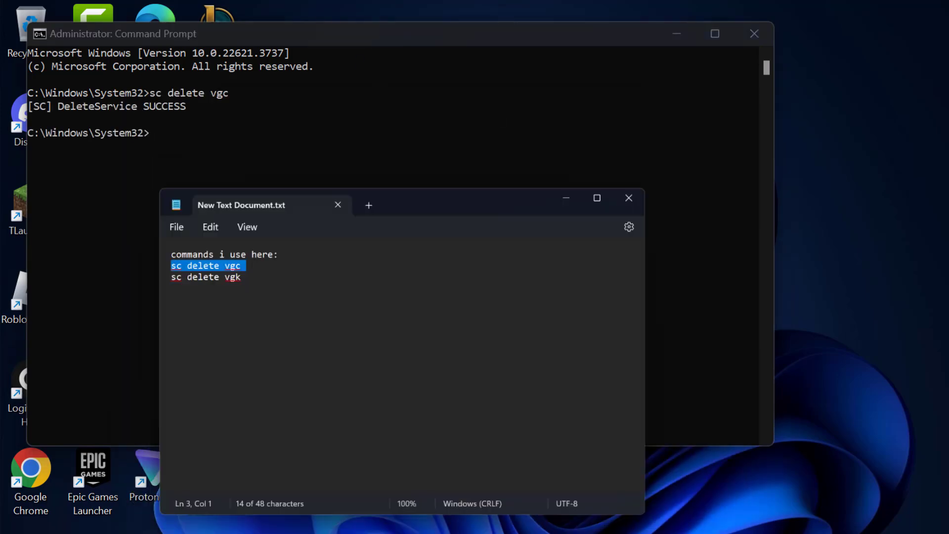
Step: Delete the vgk service with 'sc delete vgk' and close the console
click(272, 209)
triple_click(273, 210)
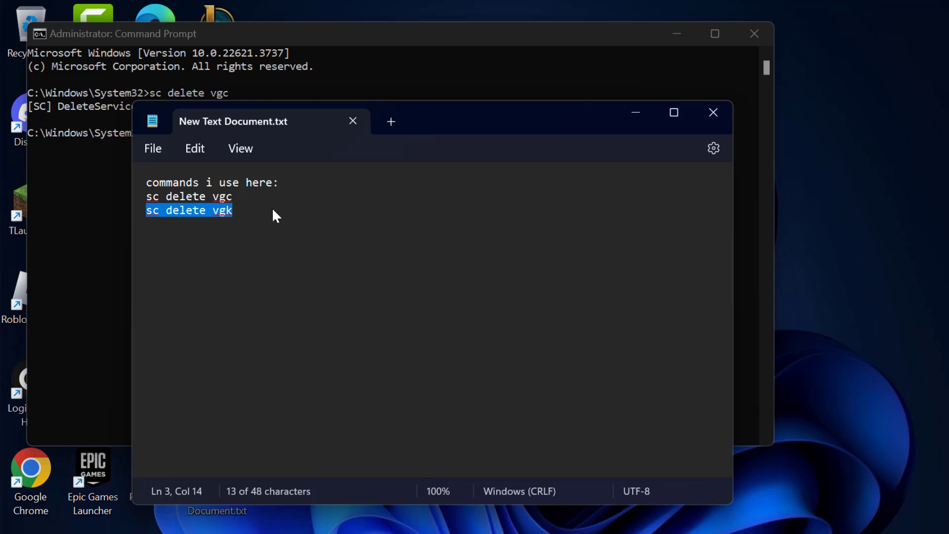
click(633, 112)
text(sc delete vgk)
key(Return)
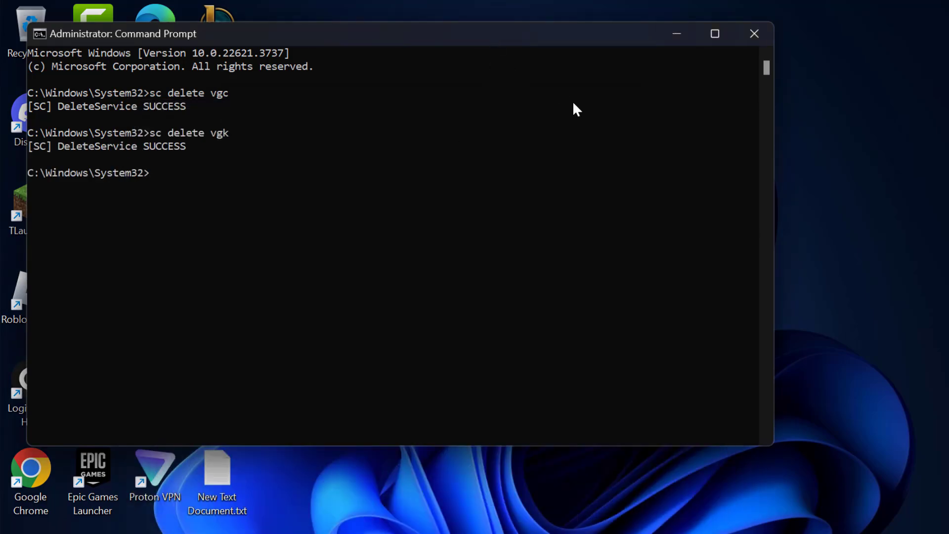
click(745, 37)
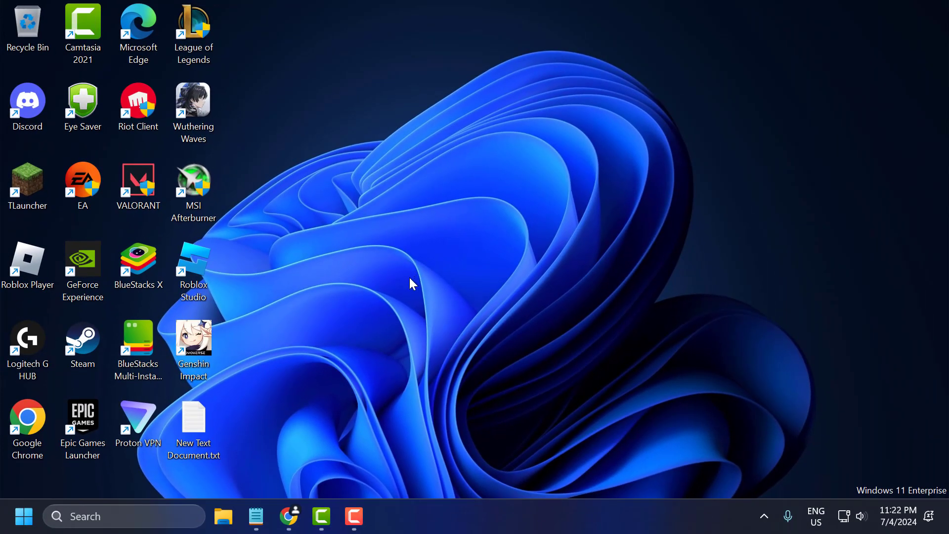
click(229, 517)
scroll(78, 339, down, 2)
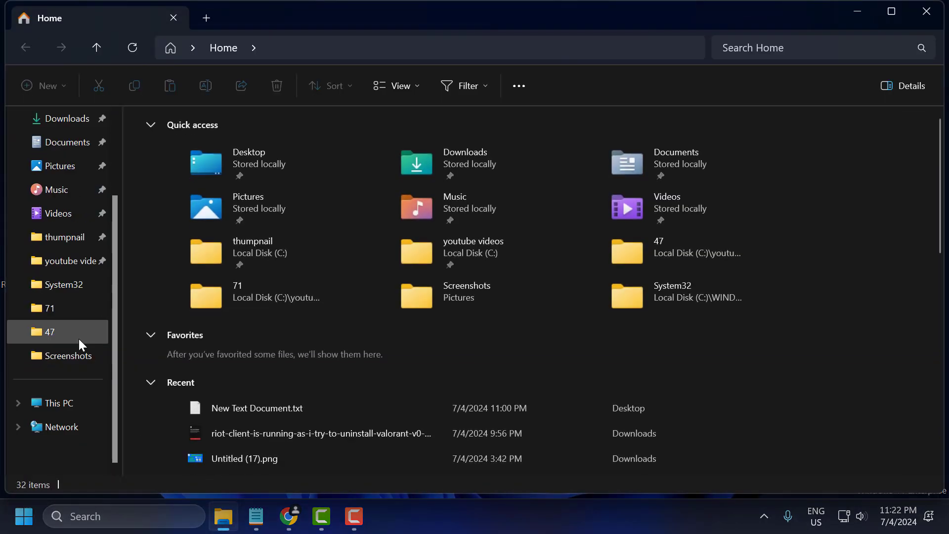
click(60, 402)
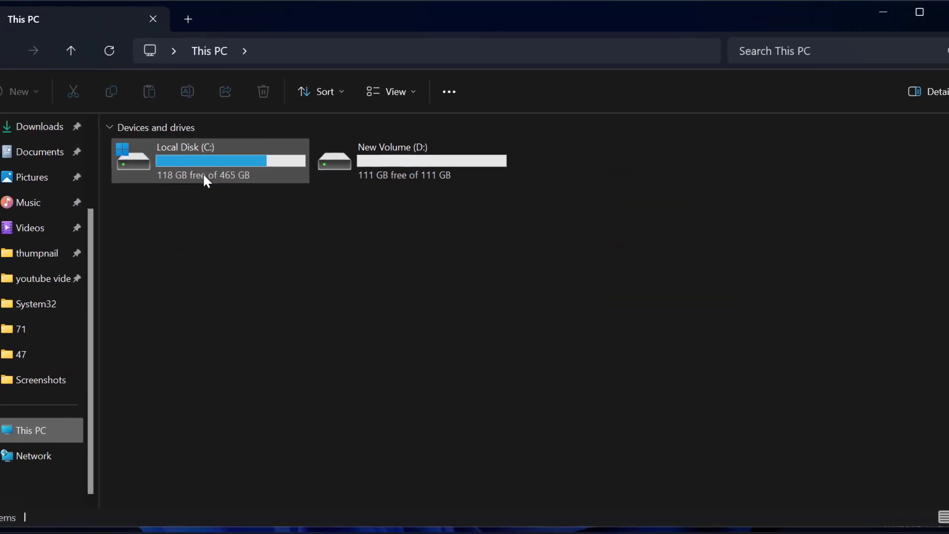
double_click(225, 166)
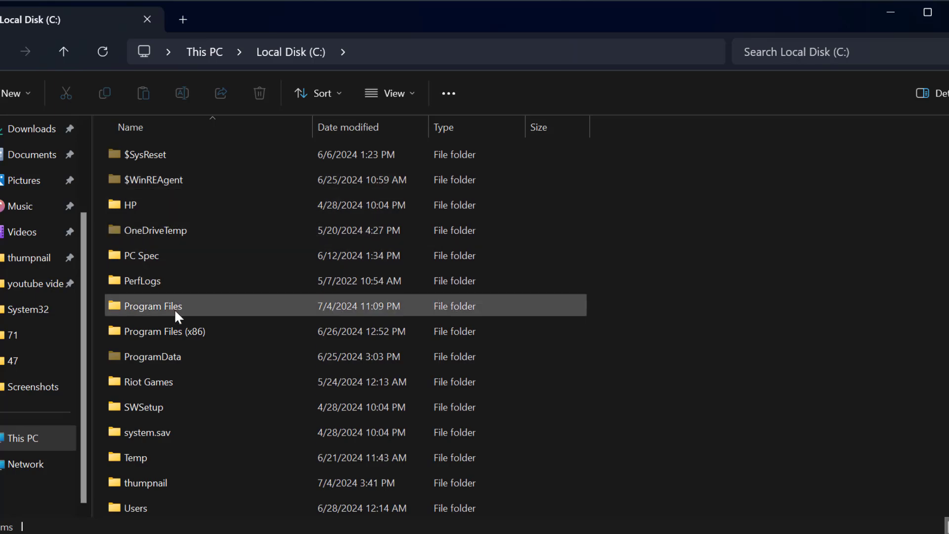
double_click(174, 308)
click(168, 307)
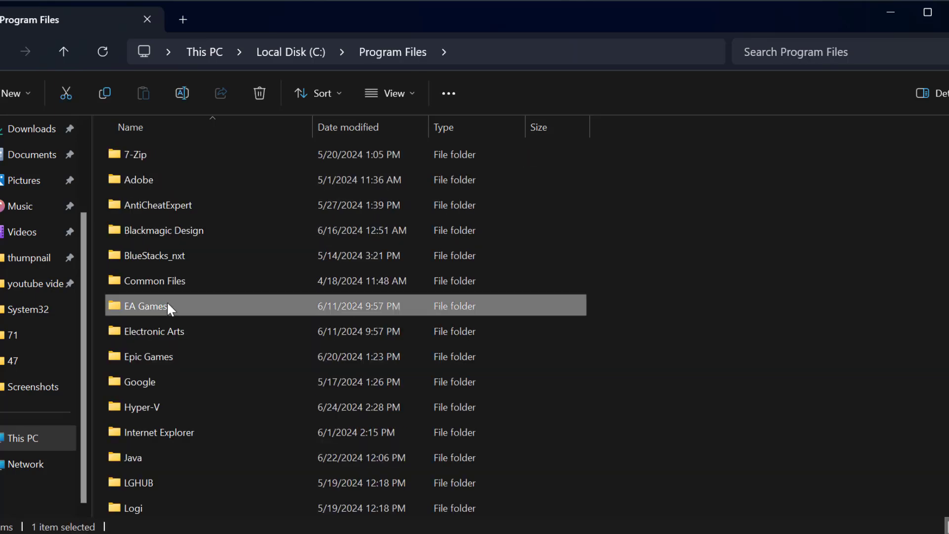
key(r)
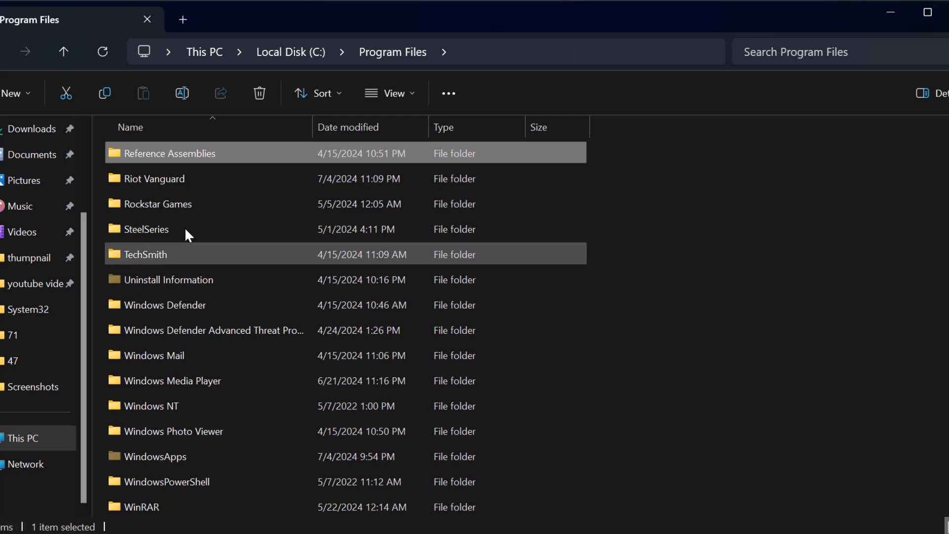
click(173, 185)
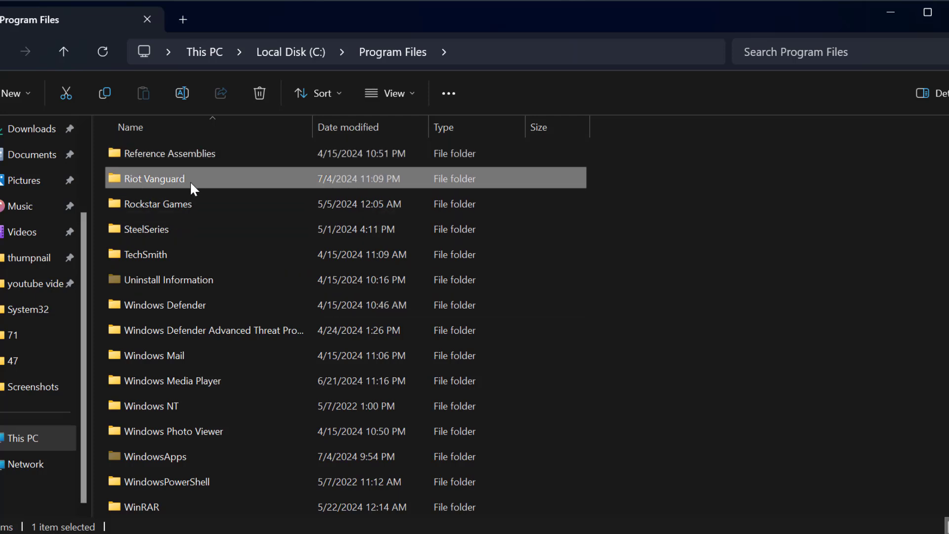
right_click(191, 184)
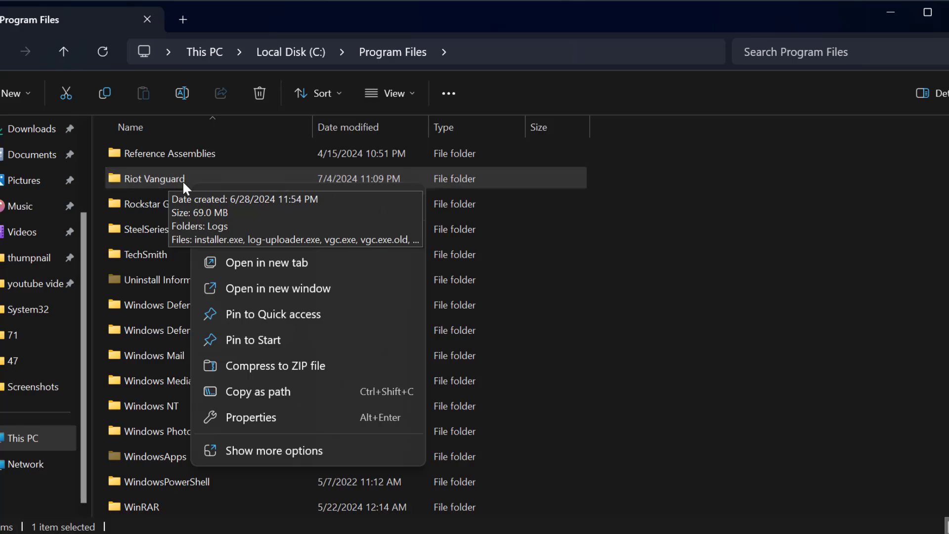
click(932, 10)
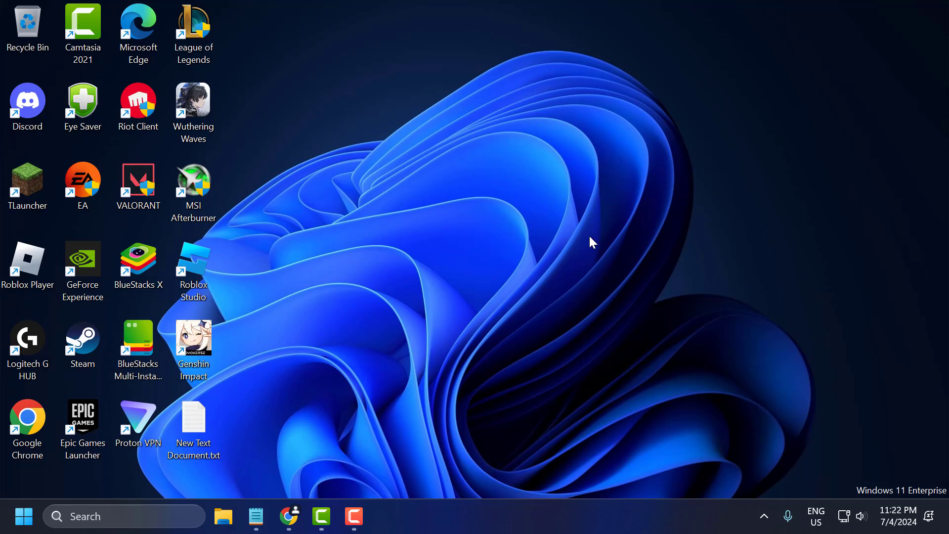
Step: Download autoruns.exe from the Sysinternals Live link and show it in its folder
click(289, 503)
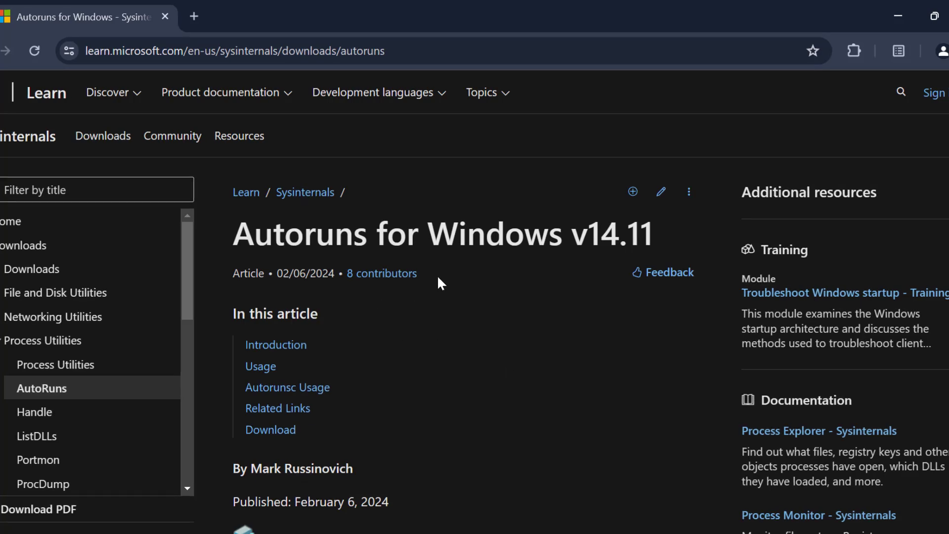
scroll(438, 276, down, 5)
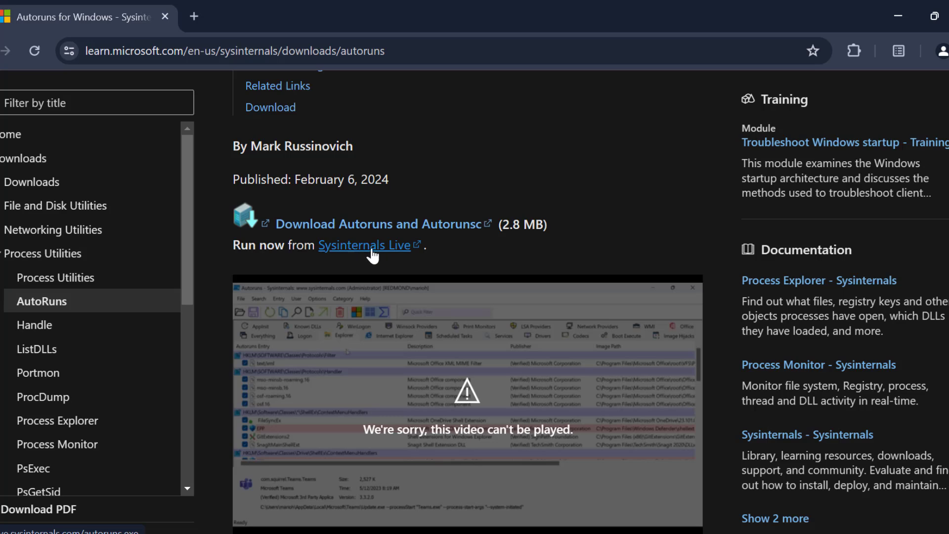
click(354, 254)
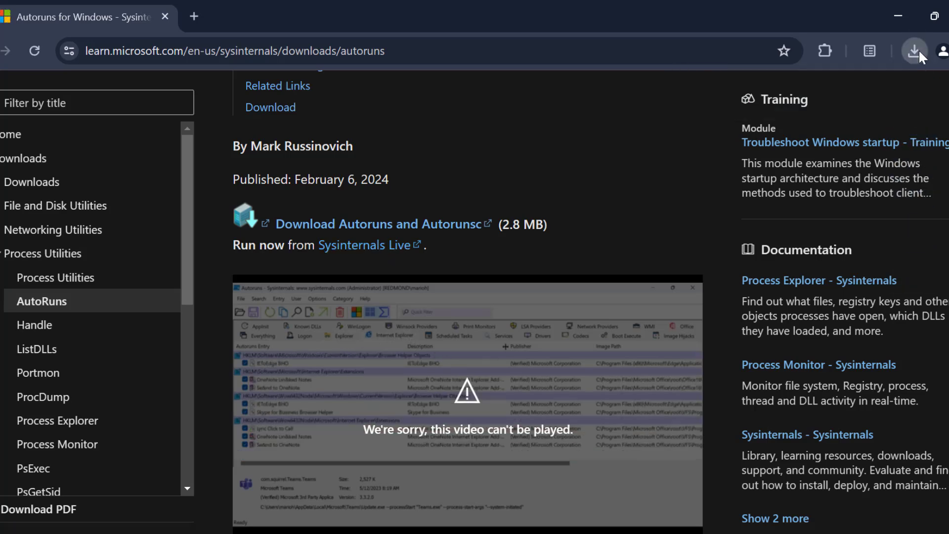
click(915, 50)
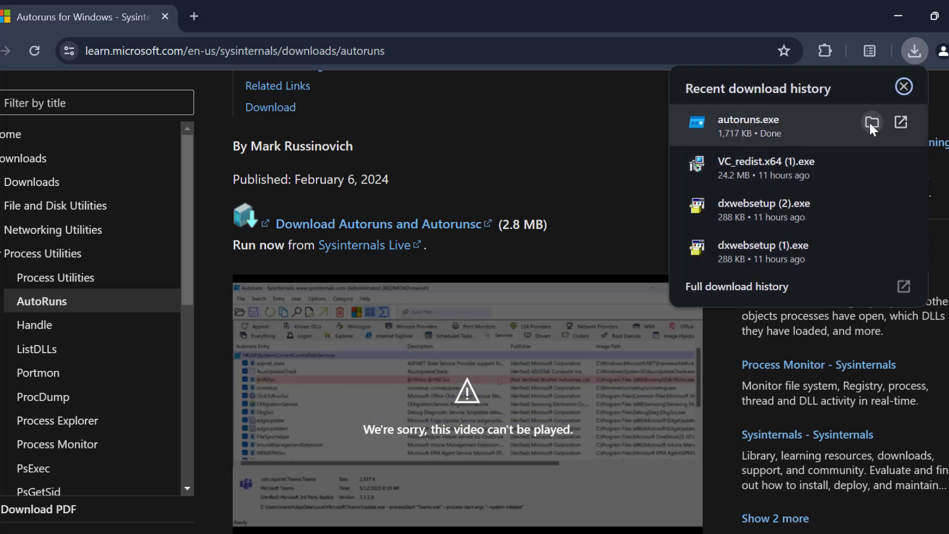
click(872, 122)
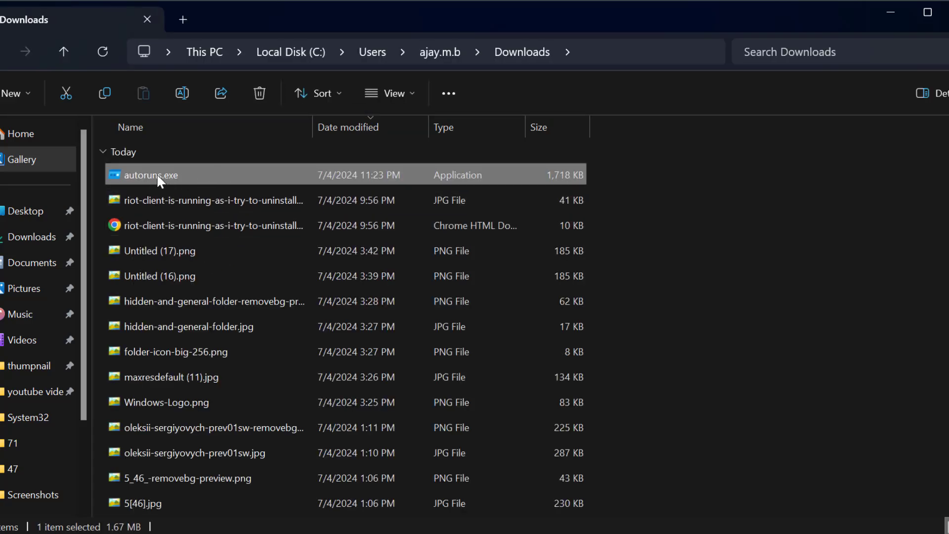
Step: Run autoruns.exe from Downloads as administrator and agree to its license
right_click(189, 177)
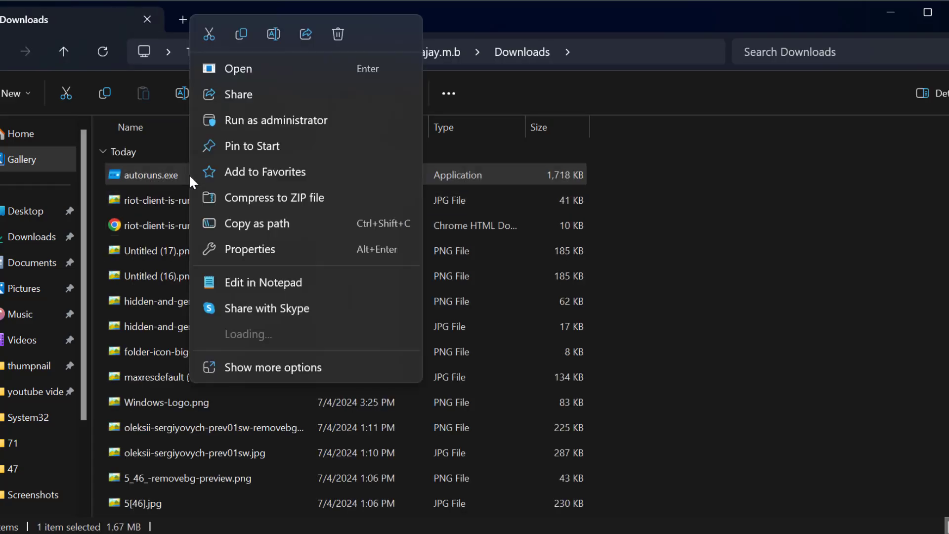
click(282, 120)
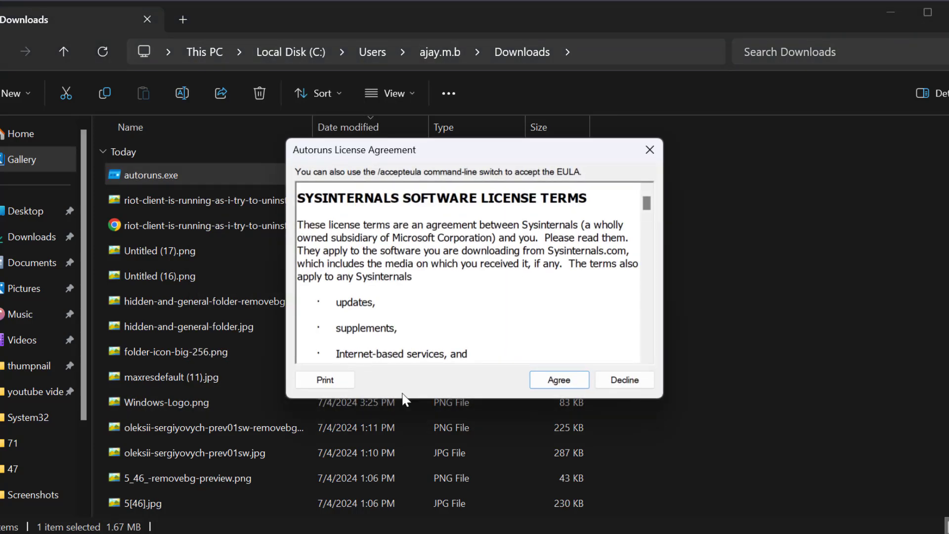
click(563, 380)
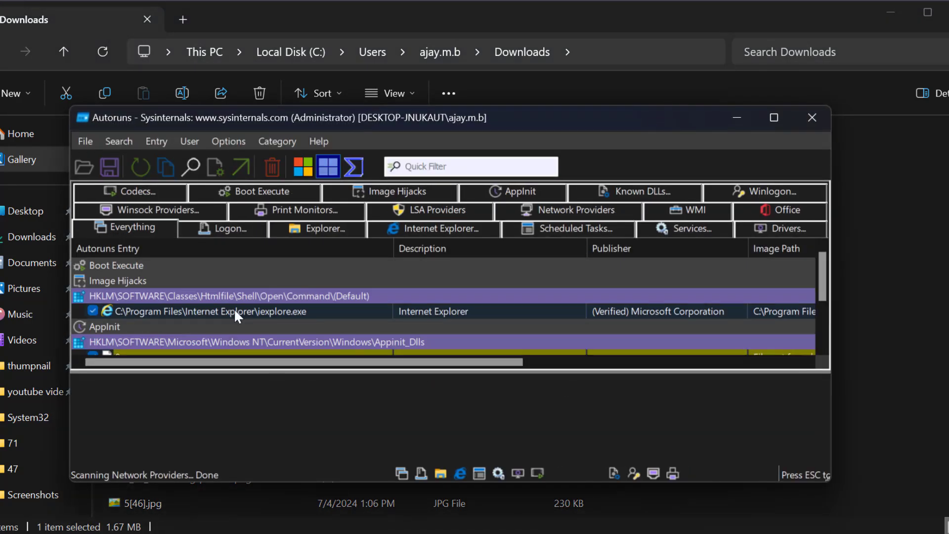
Step: Browse Autoruns' Everything list to locate the RiotClient logon entry
click(201, 310)
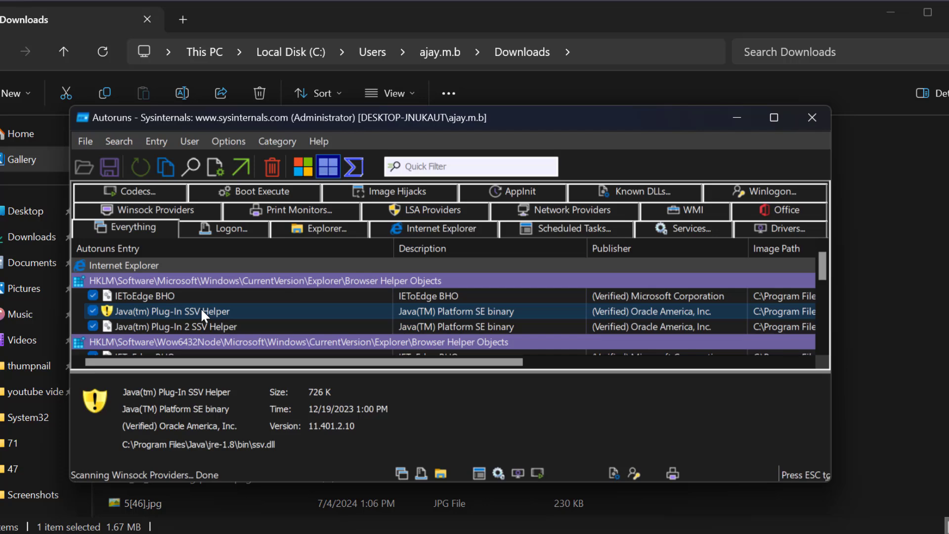
click(157, 297)
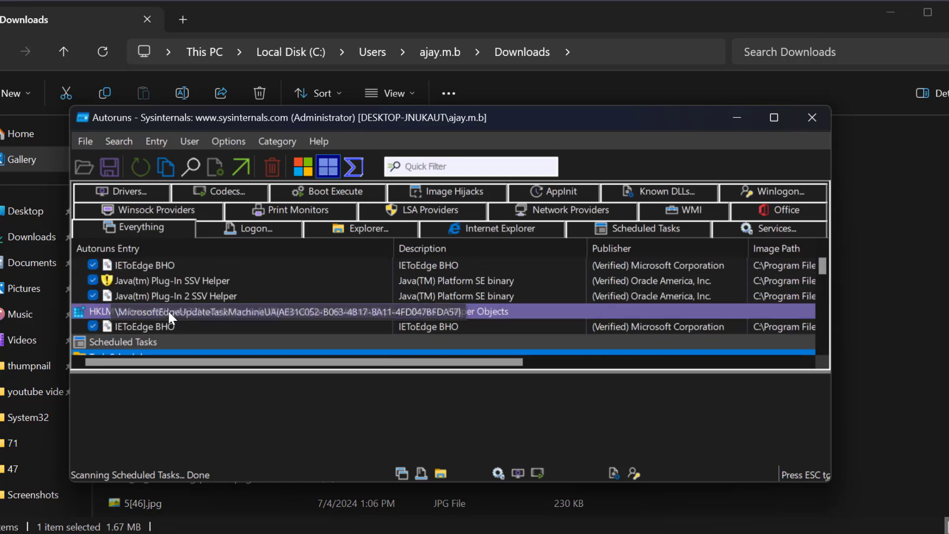
right_click(153, 313)
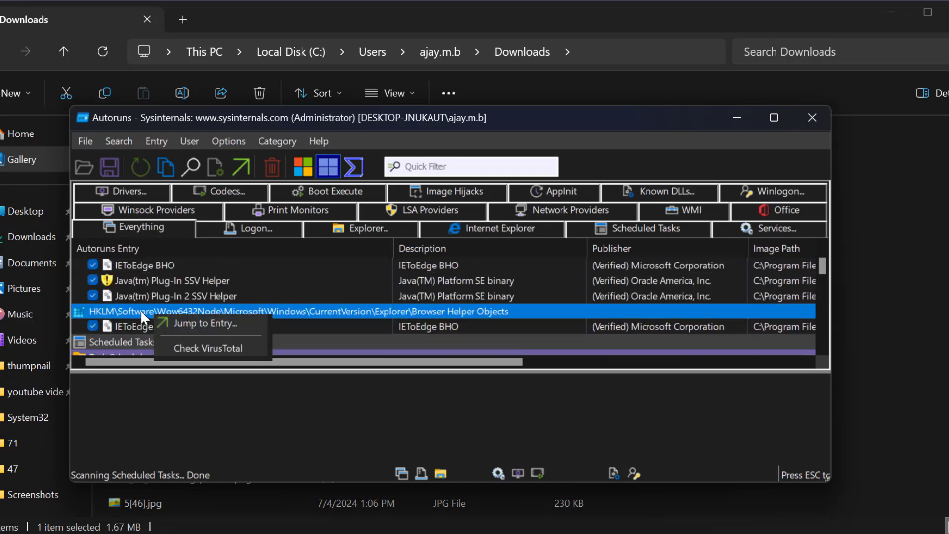
click(132, 310)
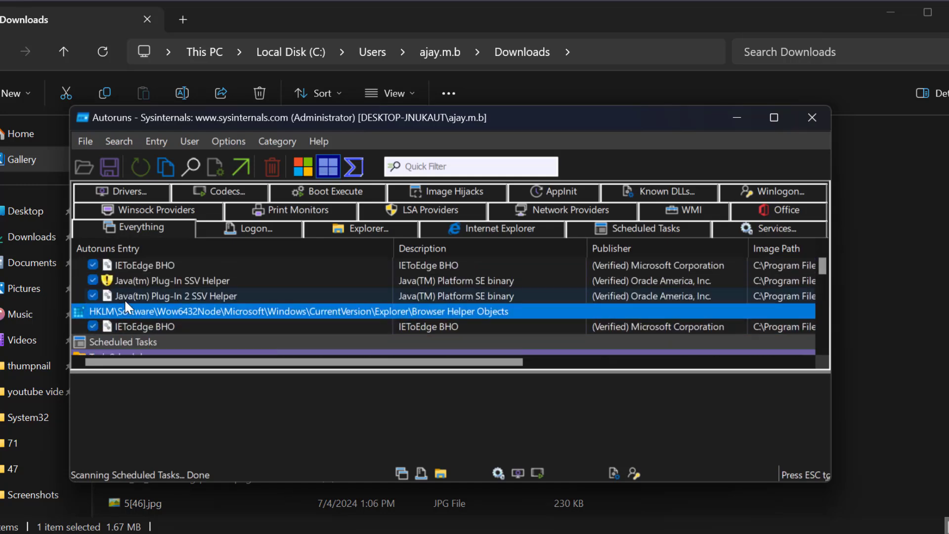
scroll(126, 299, down, 2)
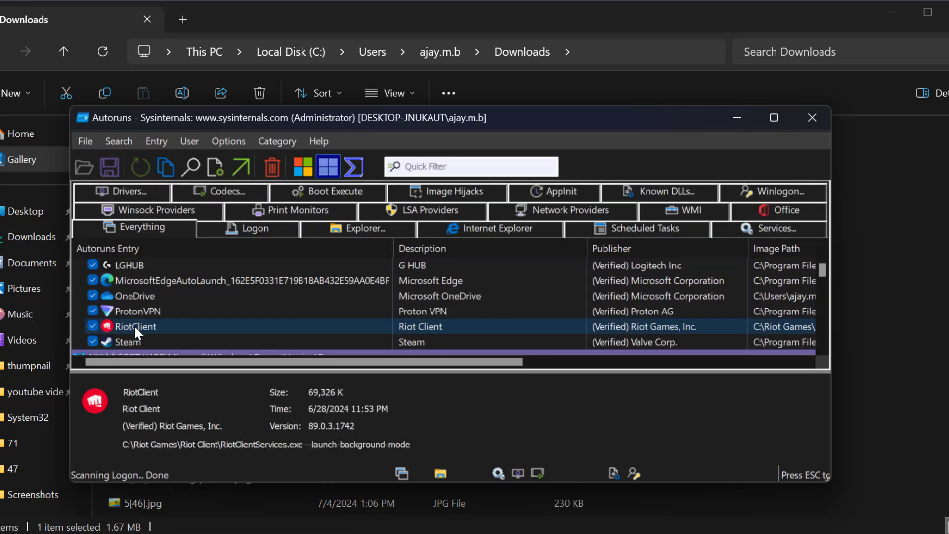
right_click(135, 325)
click(227, 292)
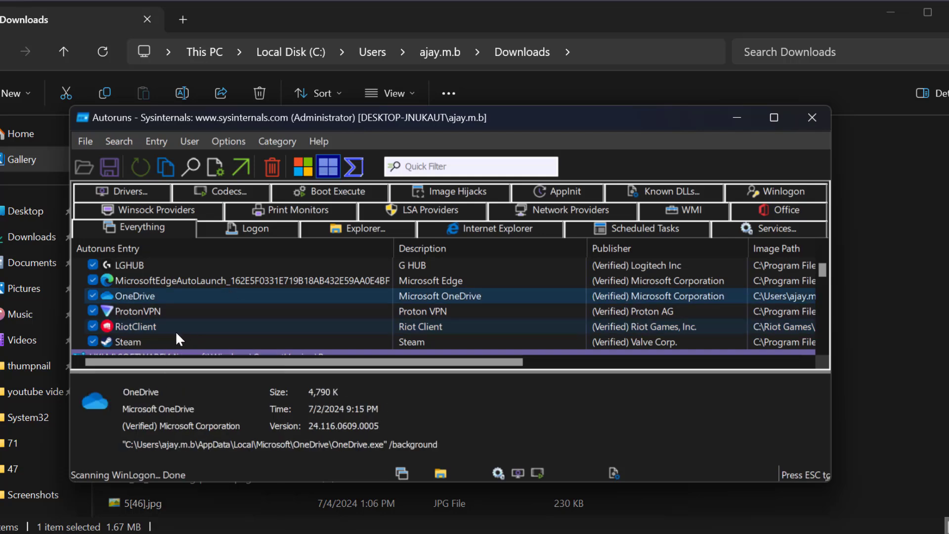
click(149, 328)
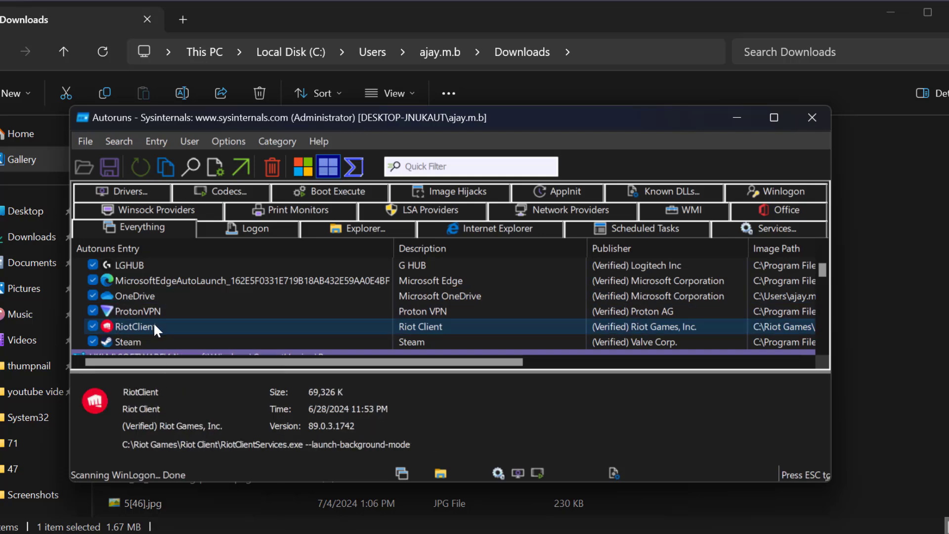
right_click(156, 322)
click(152, 312)
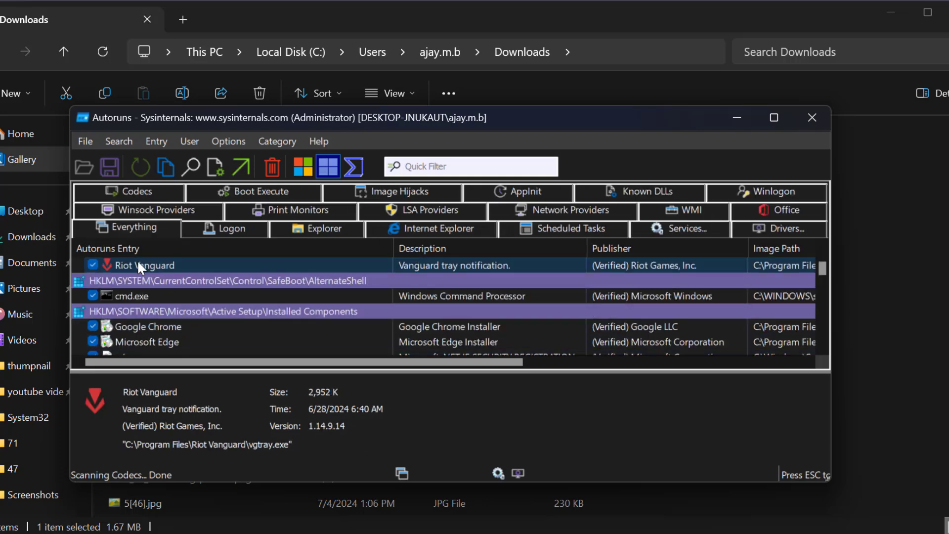
Step: Delete the Riot Vanguard tray startup entry and confirm the removal
right_click(152, 269)
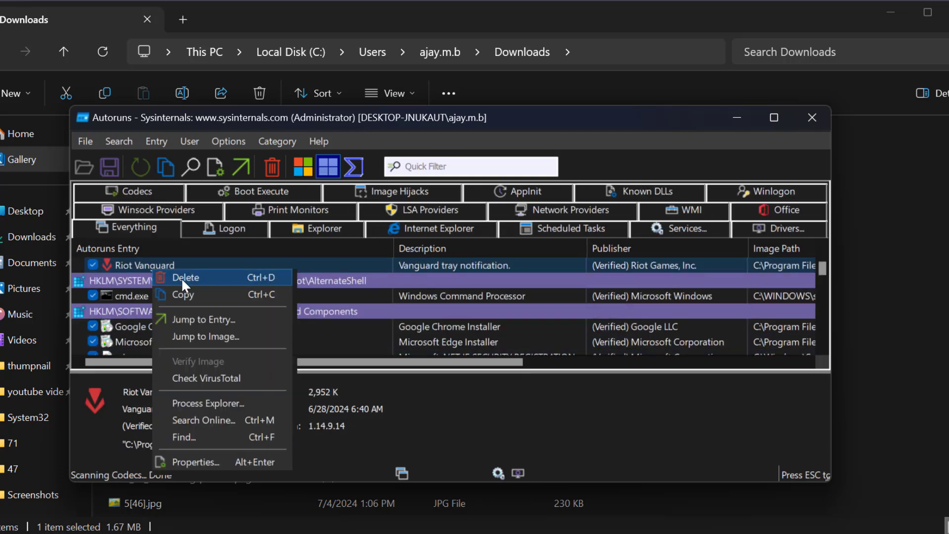
click(117, 265)
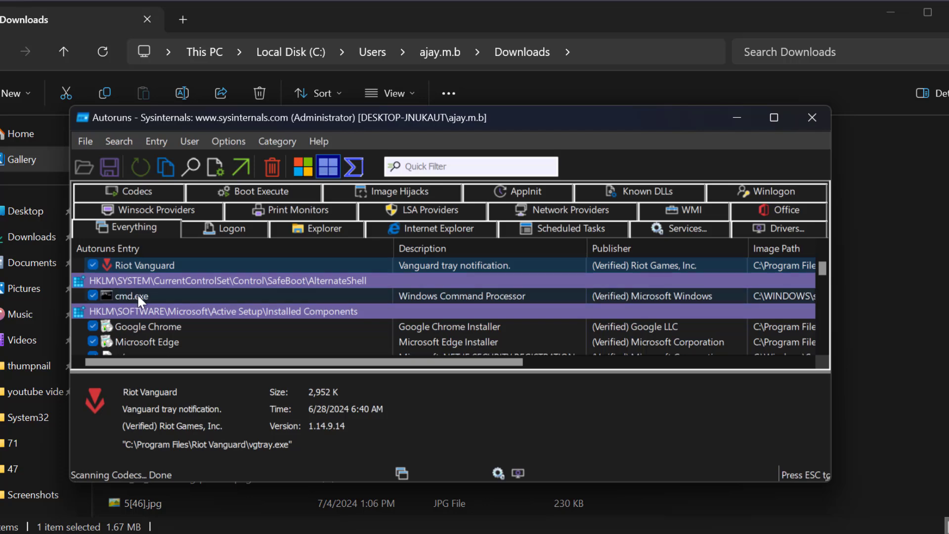
key(v)
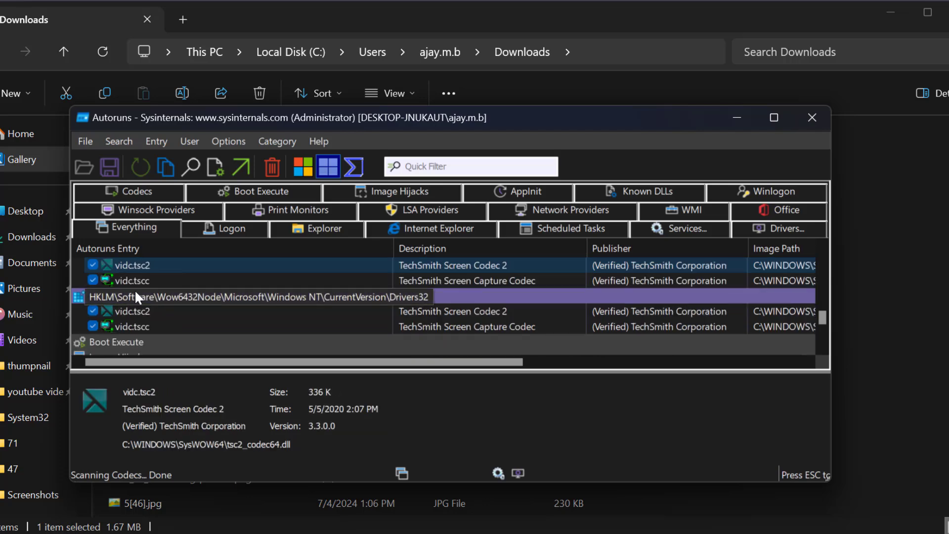
Step: Review the remaining codec and service entries, then close Autoruns and File Explorer
scroll(142, 312, down, 5)
scroll(170, 319, up, 5)
click(126, 295)
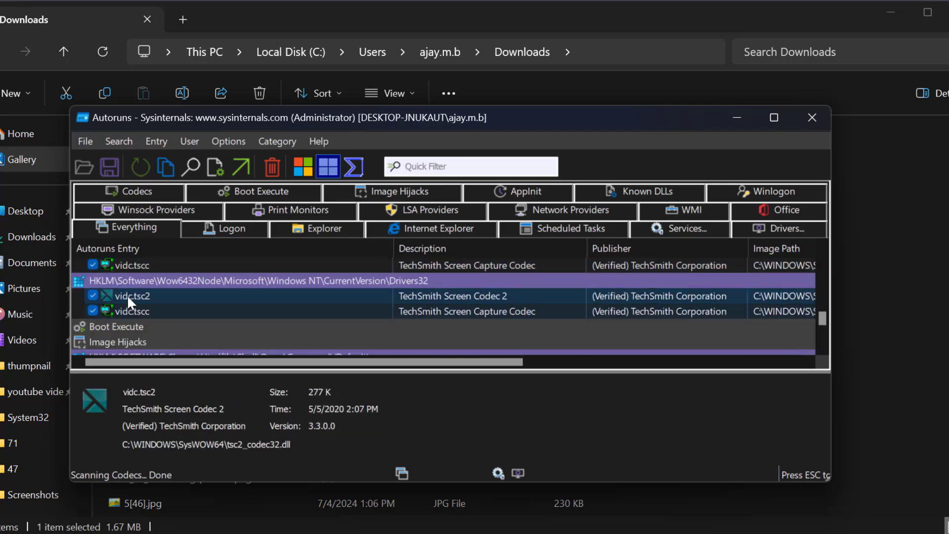
click(135, 311)
right_click(137, 310)
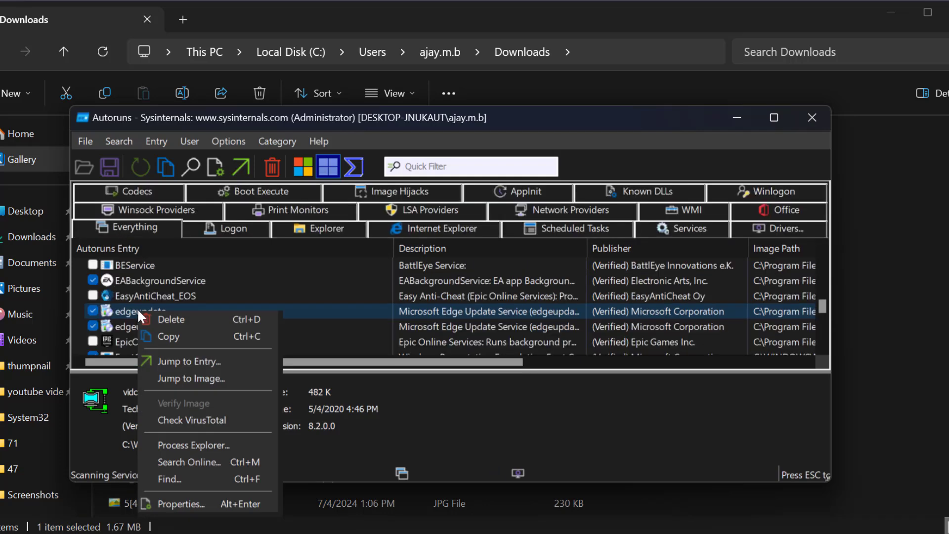
click(312, 295)
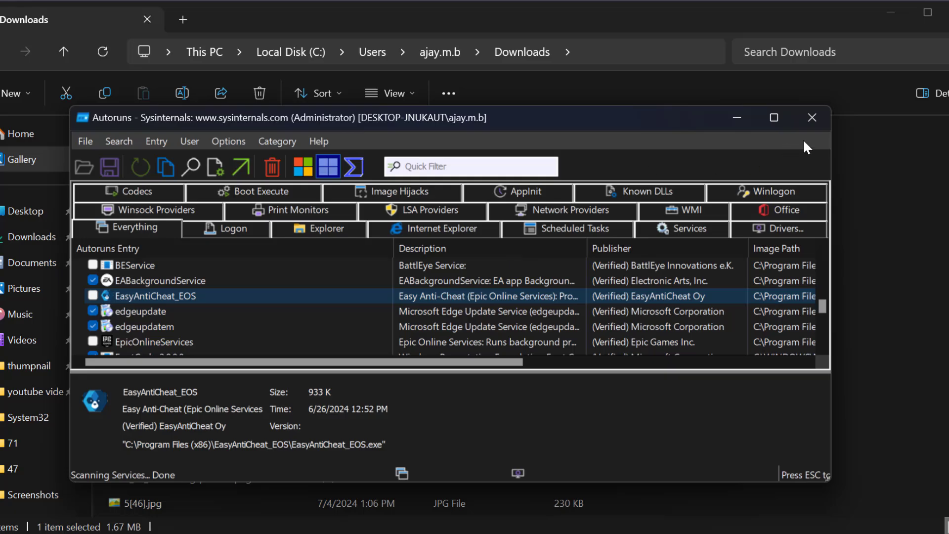
click(811, 117)
click(923, 10)
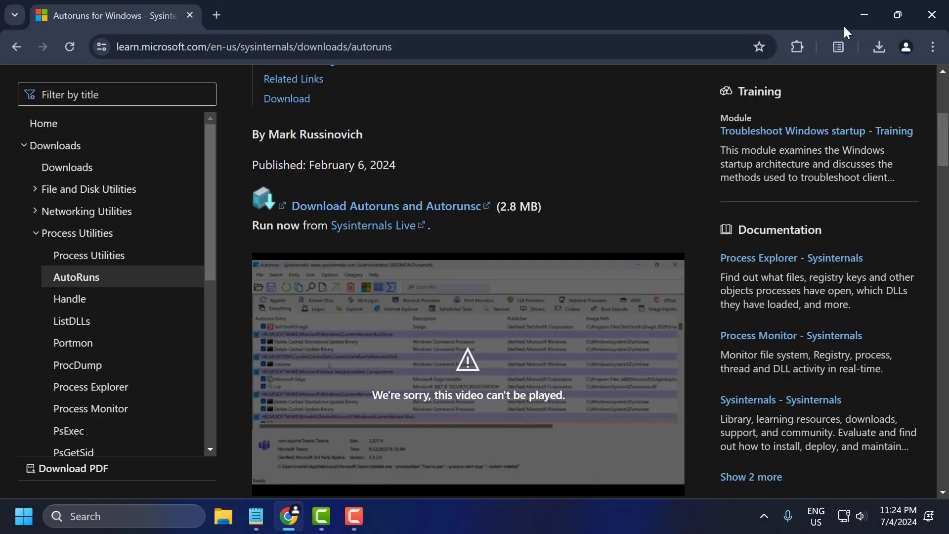
Step: Minimize Chrome and confirm the hidden tray holds only NVIDIA and Eye Saver icons
click(864, 14)
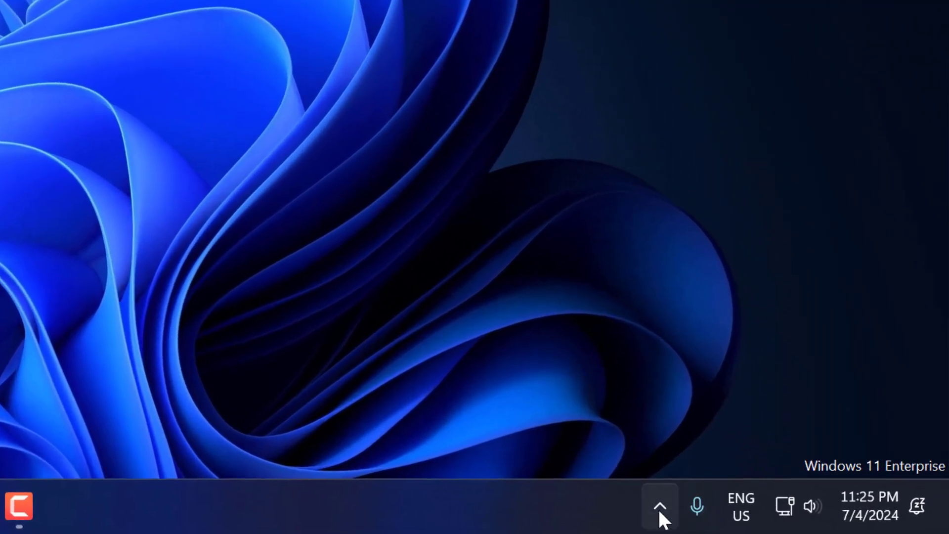
click(660, 514)
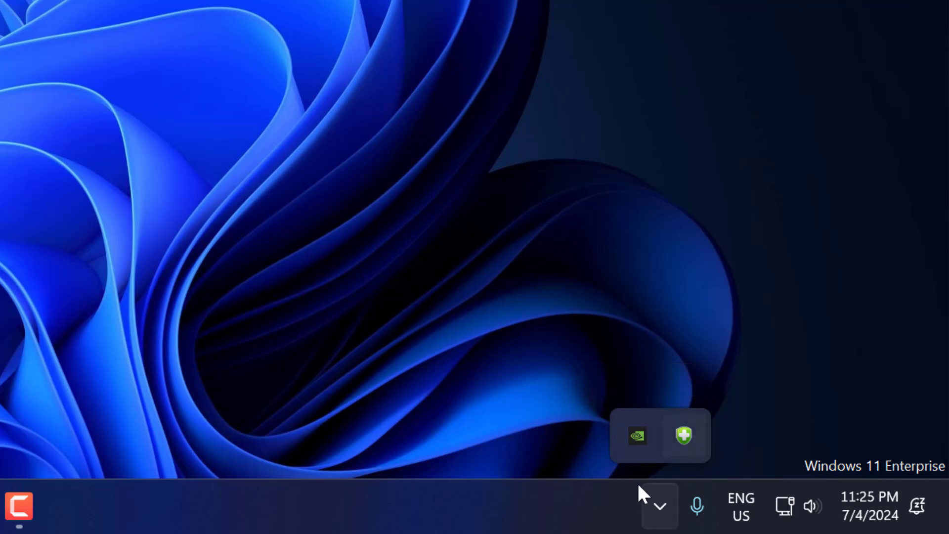
right_click(673, 433)
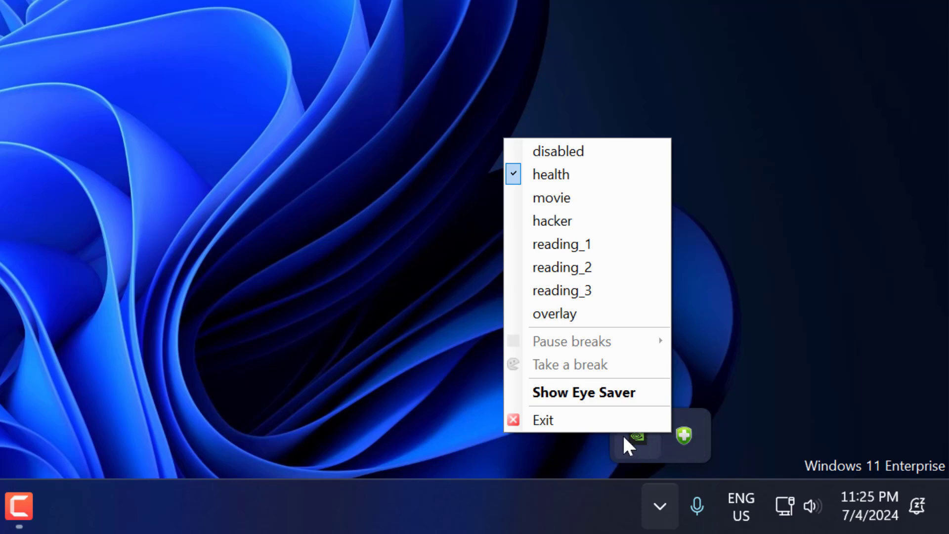
click(708, 358)
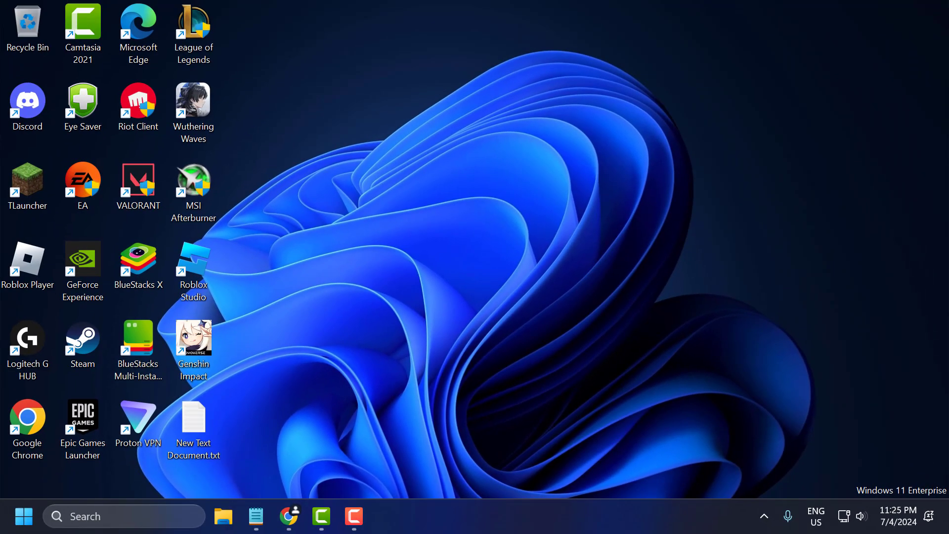
click(114, 509)
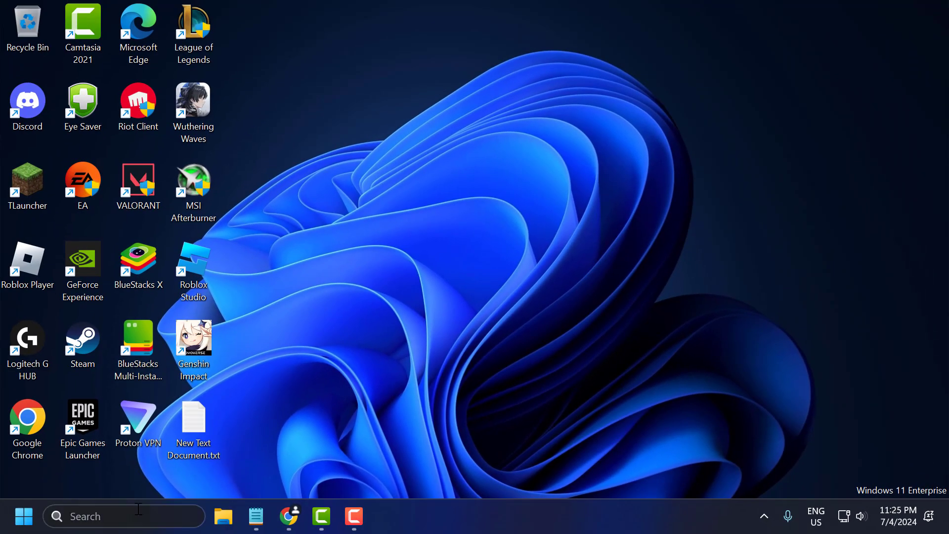
text(run)
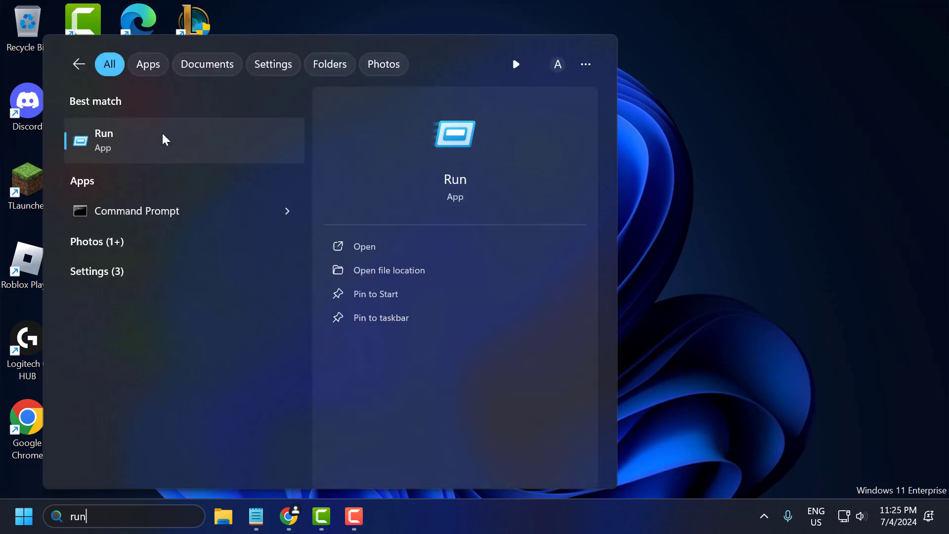
click(161, 131)
click(135, 417)
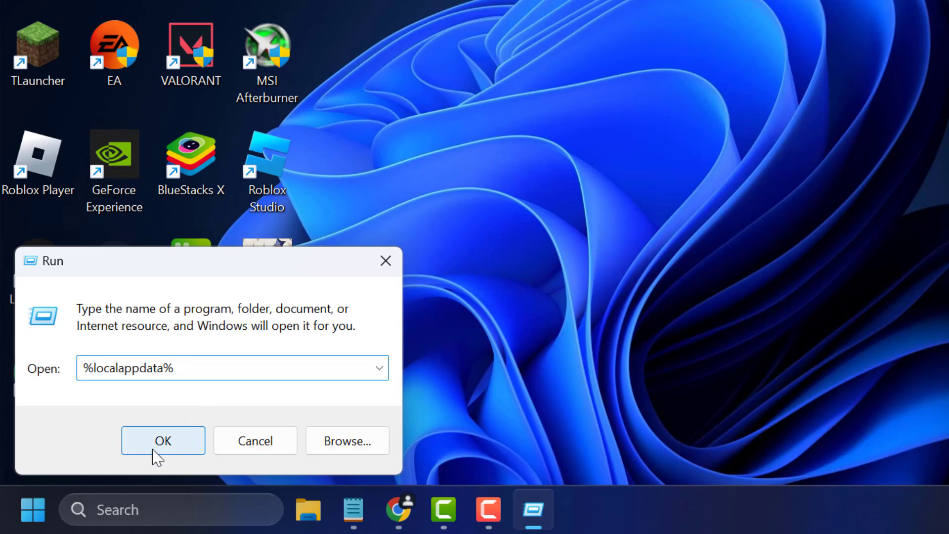
click(131, 444)
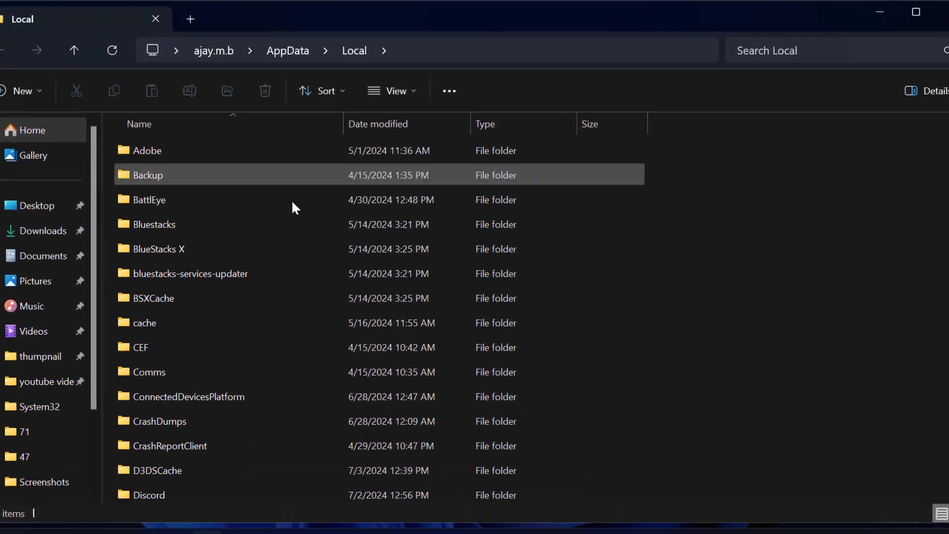
click(218, 201)
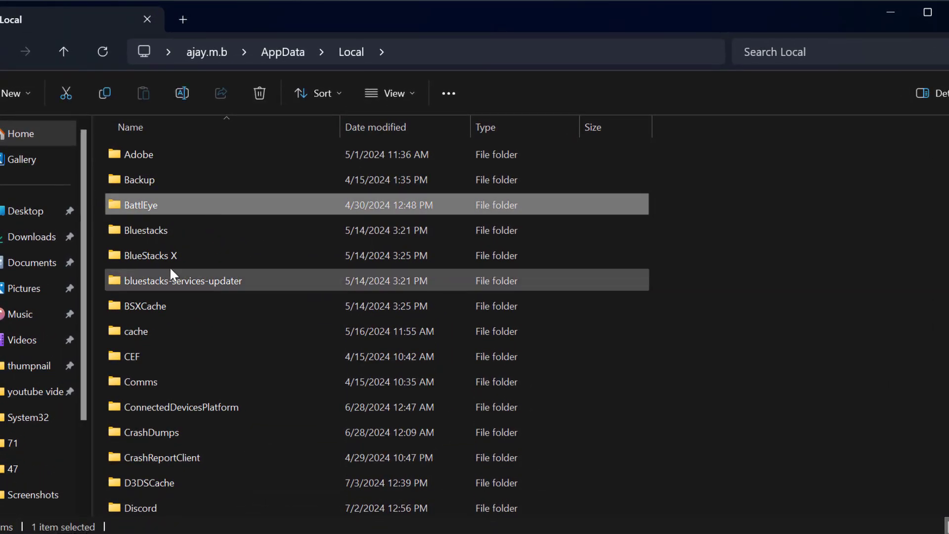
scroll(178, 260, down, 15)
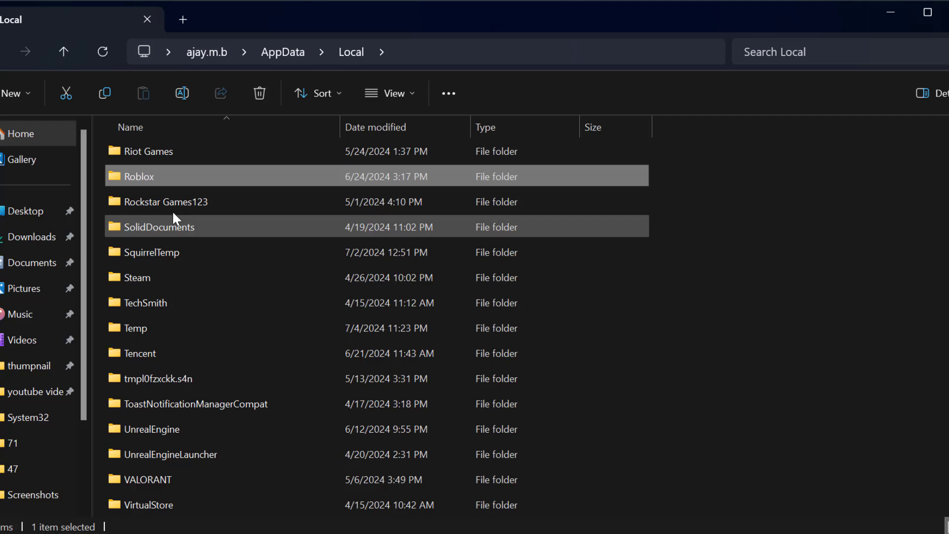
right_click(164, 151)
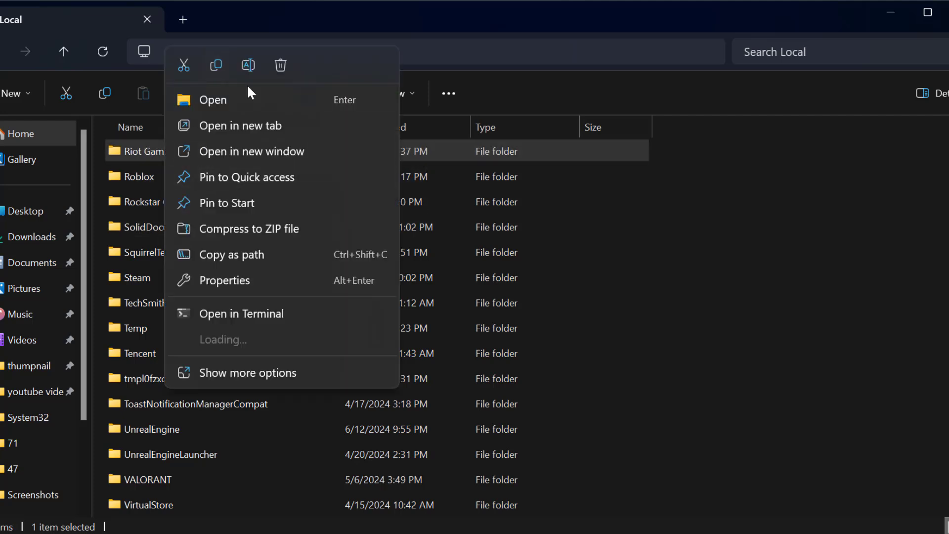
click(543, 152)
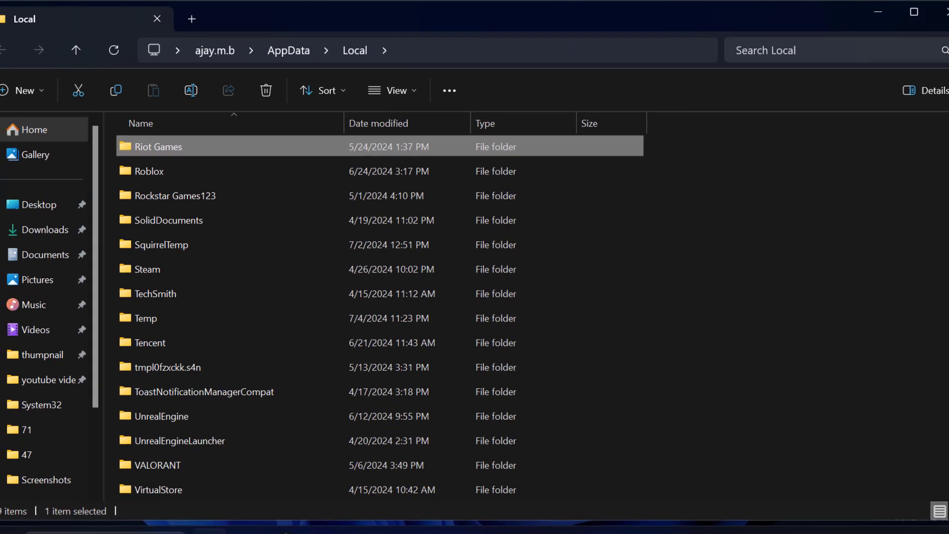
click(947, 11)
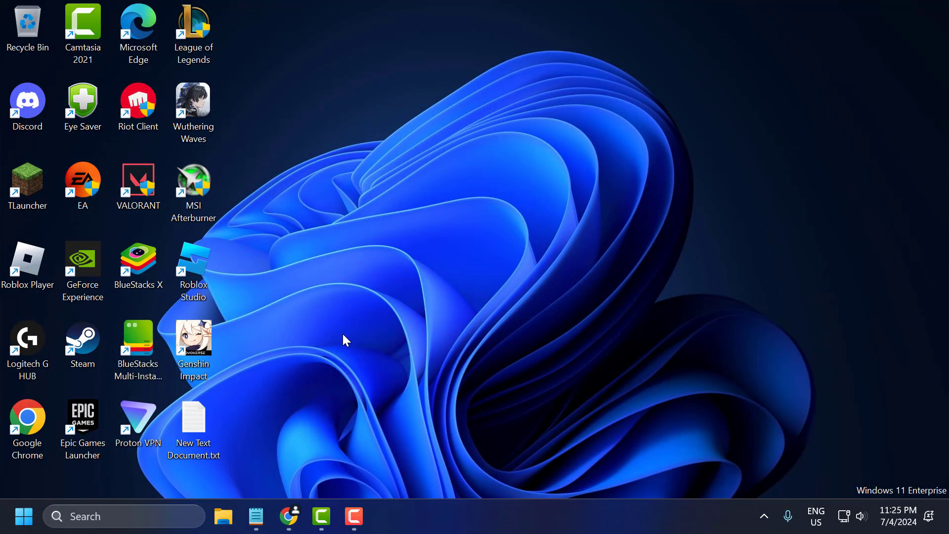